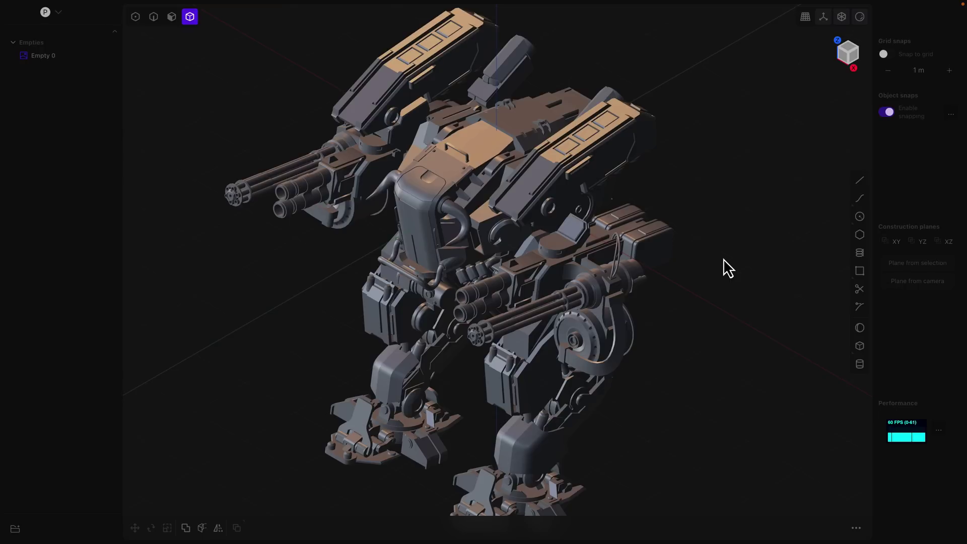
- Orbit and pan around the mech, then look at the keybinding presets without changing them
middle_click_drag(719, 283, 705, 255)
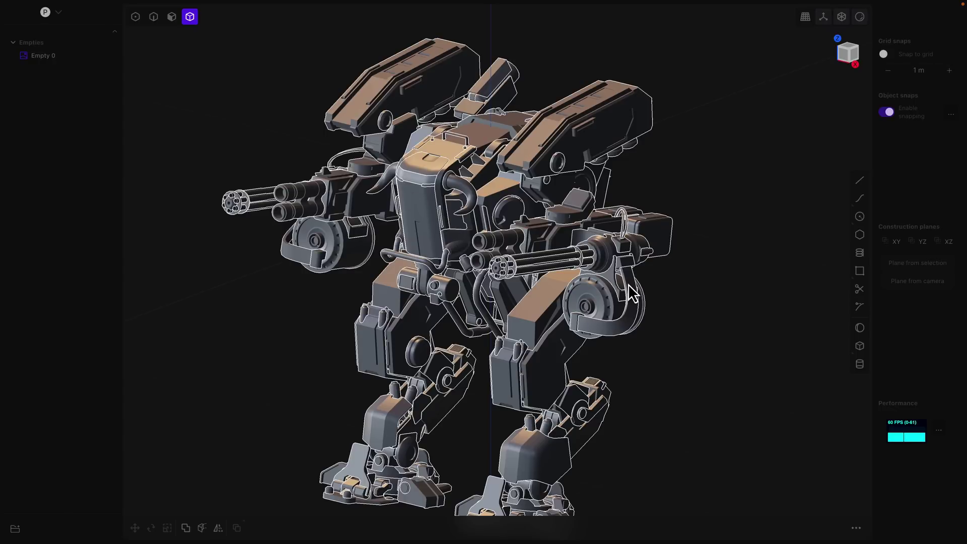
middle_click_drag(628, 284, 662, 285)
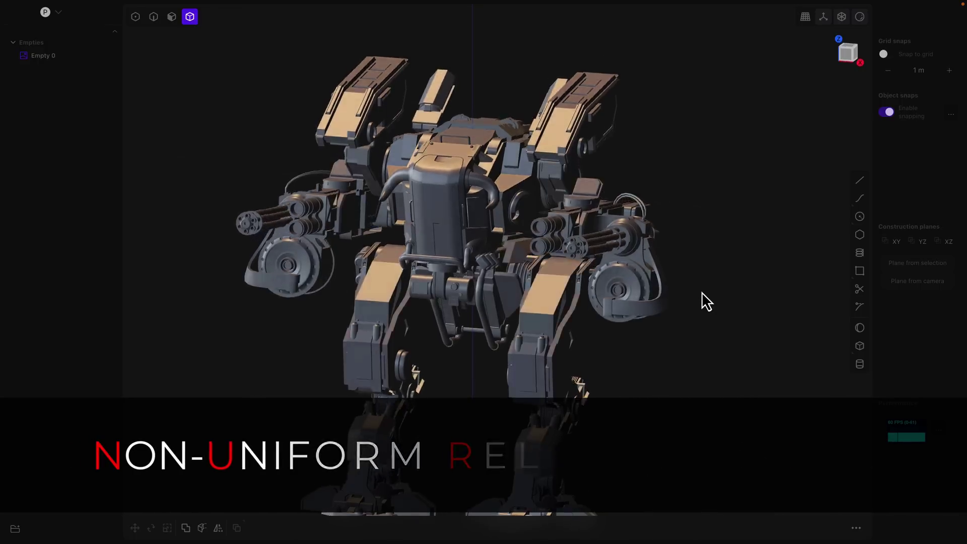
middle_click_drag(701, 290, 702, 263, "shift")
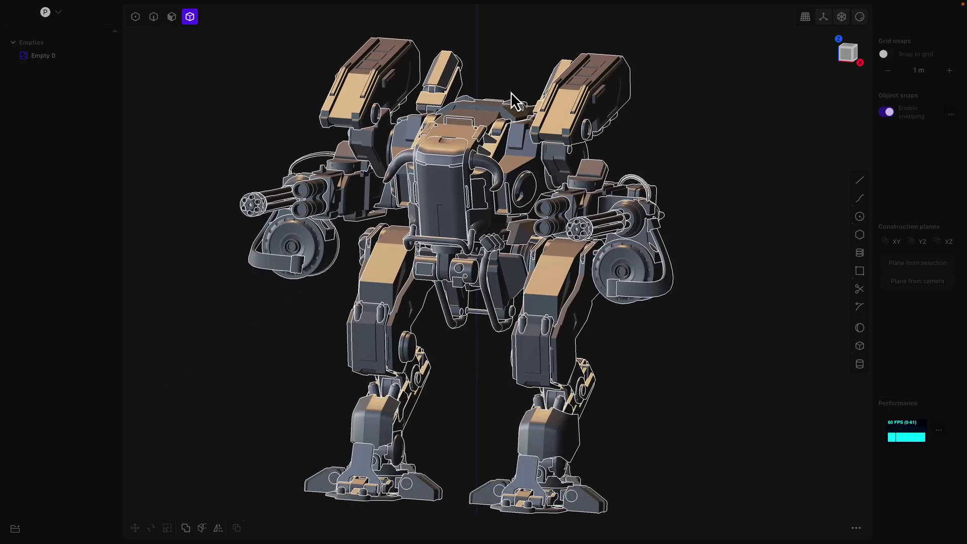
mouse_move(492, 2)
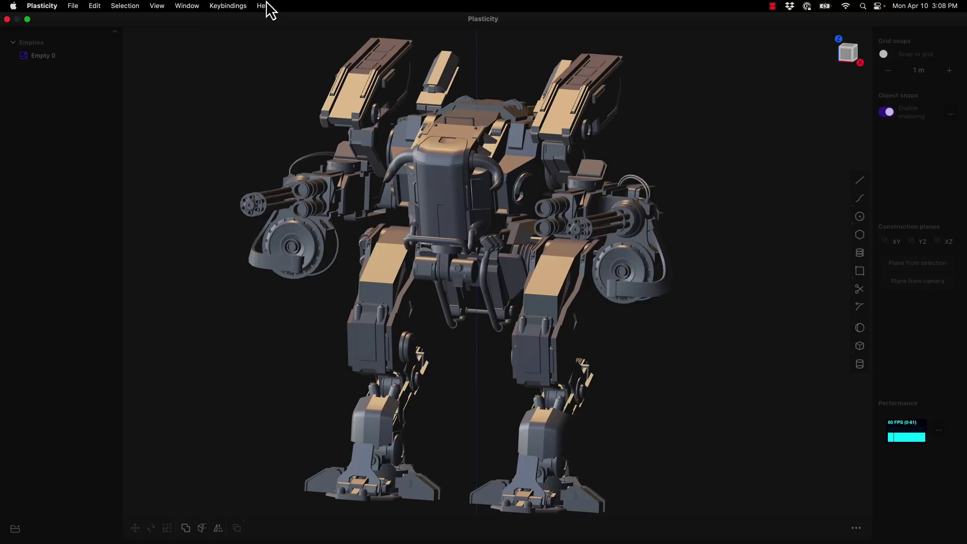
left_click(231, 7)
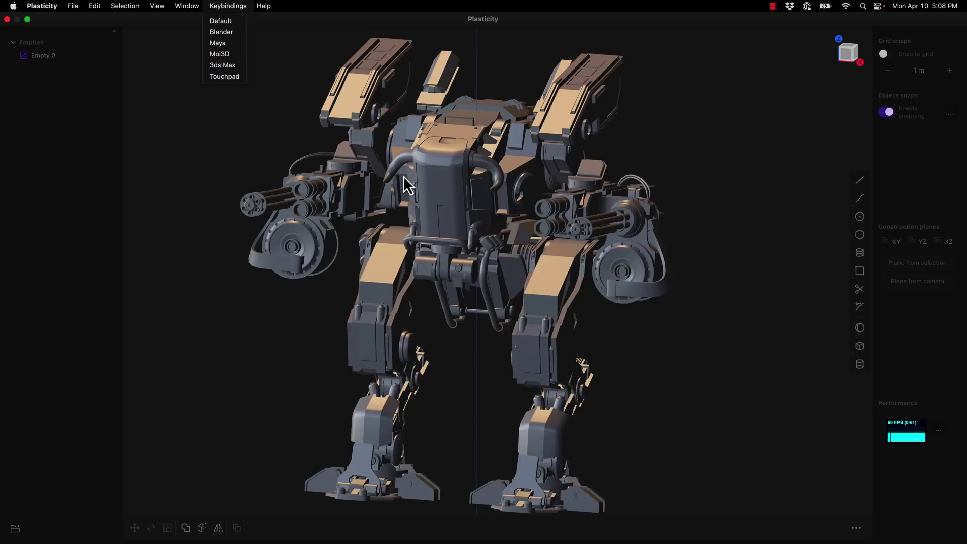
left_click(443, 195)
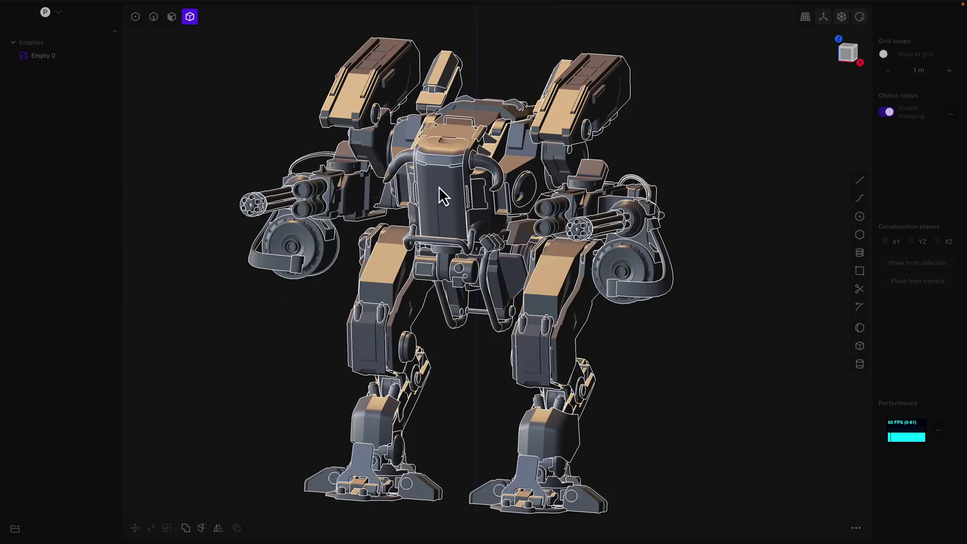
- Select the whole mech model and try moving it along X, then scaling it
left_click(522, 214)
left_click(500, 223)
left_click(500, 223)
key("g")
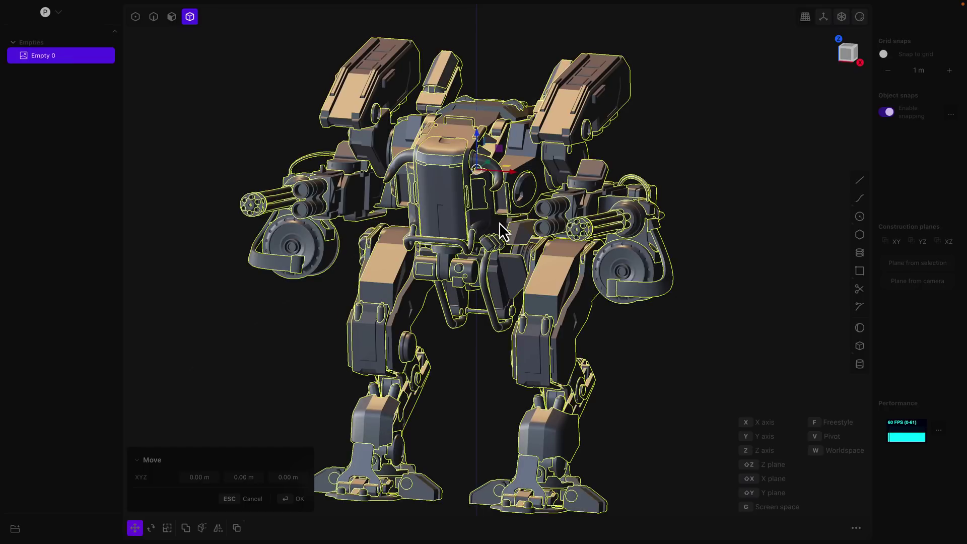
key("x")
key("s")
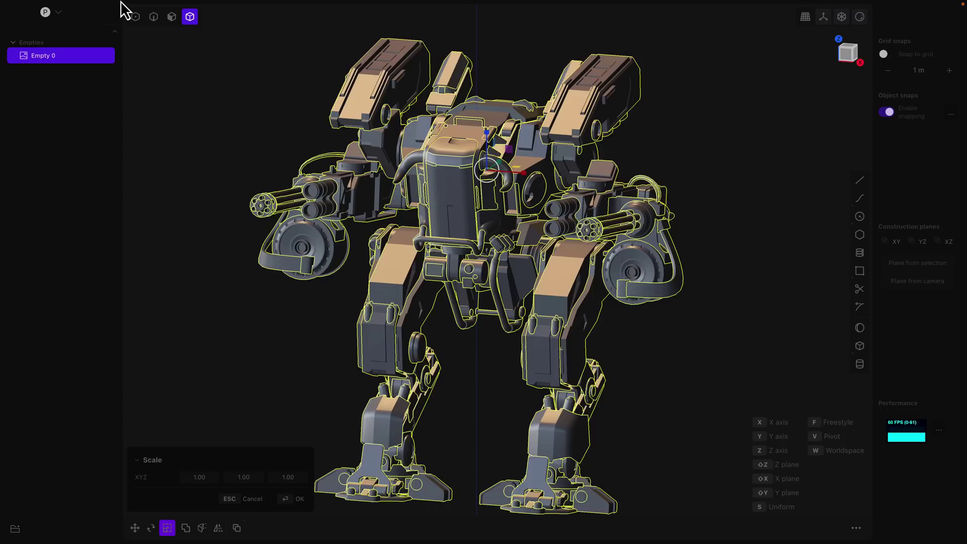
- Start a new empty scene and delete the default cube
left_click(73, 6)
left_click(81, 21)
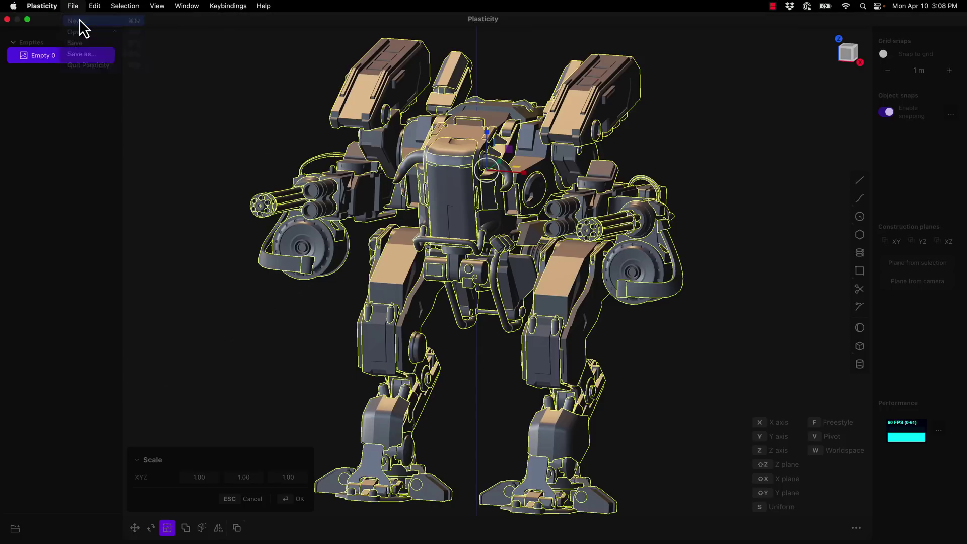
left_click(455, 197)
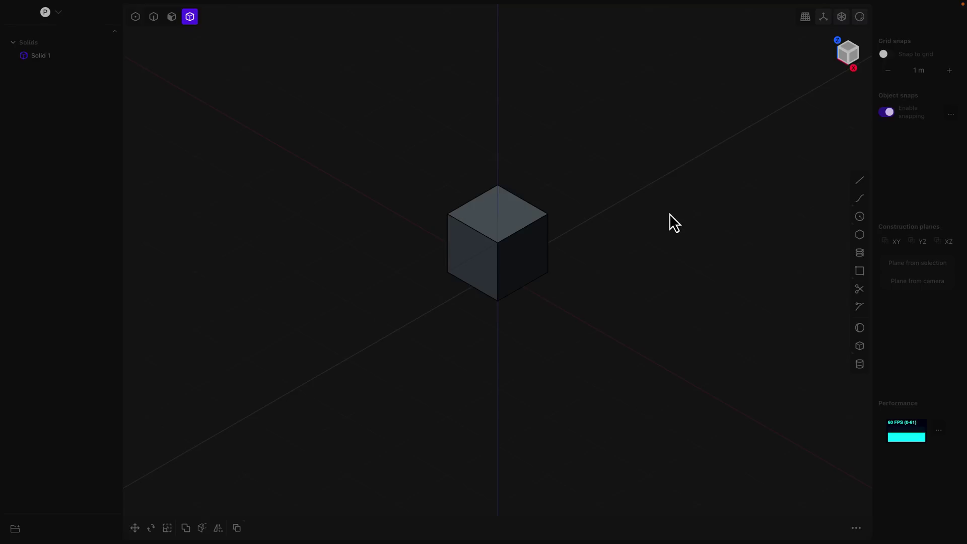
left_click(516, 240)
key("Delete")
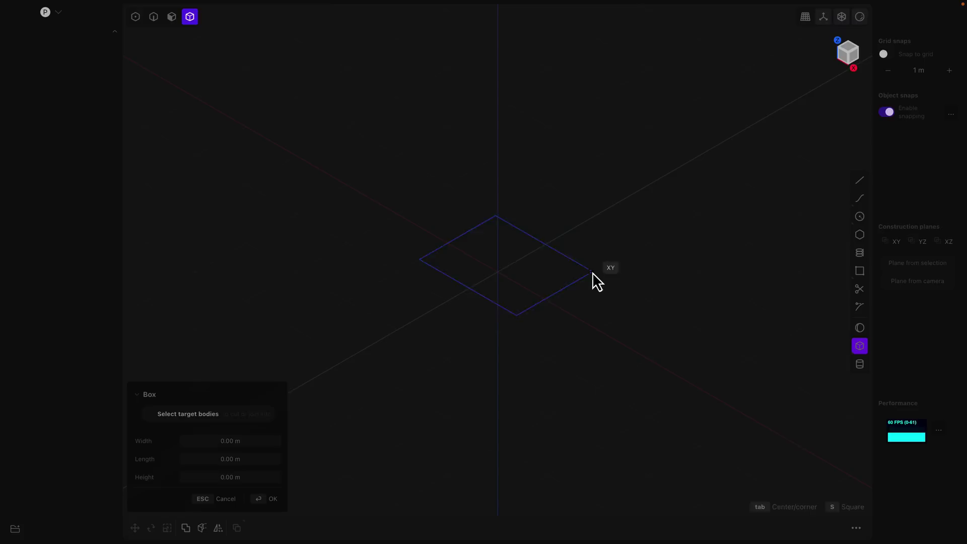
- Draw a box of about 2.02 × 1.78 × 1.79 m, widening it slightly before confirming
left_click(592, 273)
left_click(594, 168)
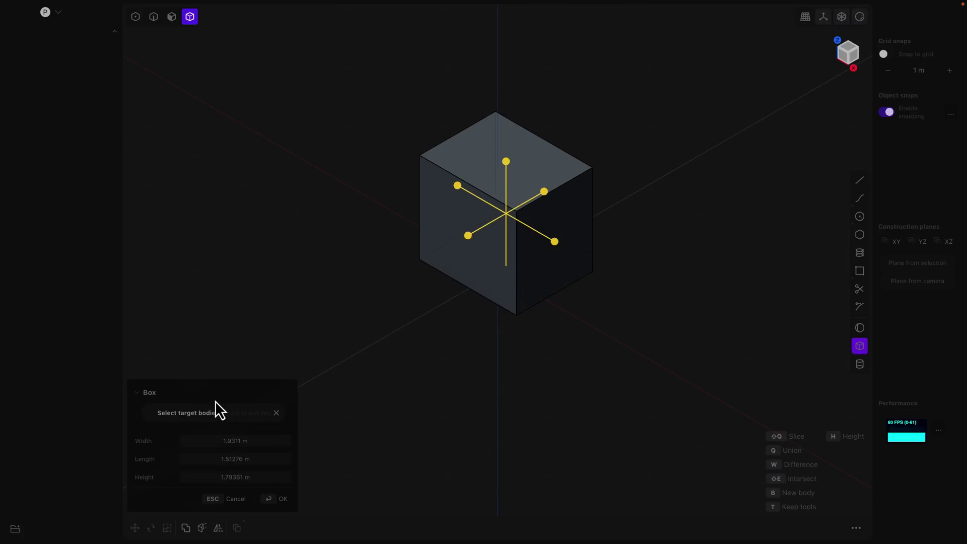
left_click_drag(229, 441, 234, 462)
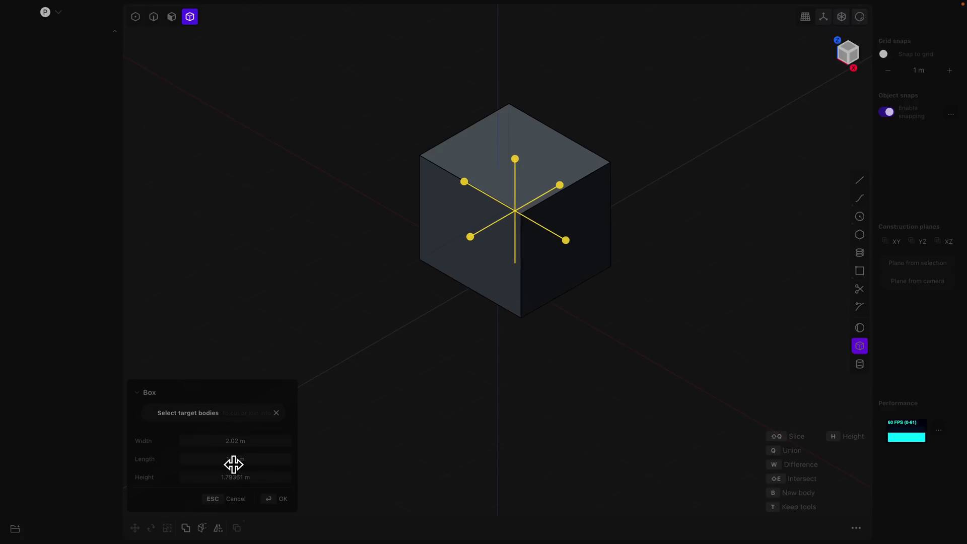
left_click(279, 500)
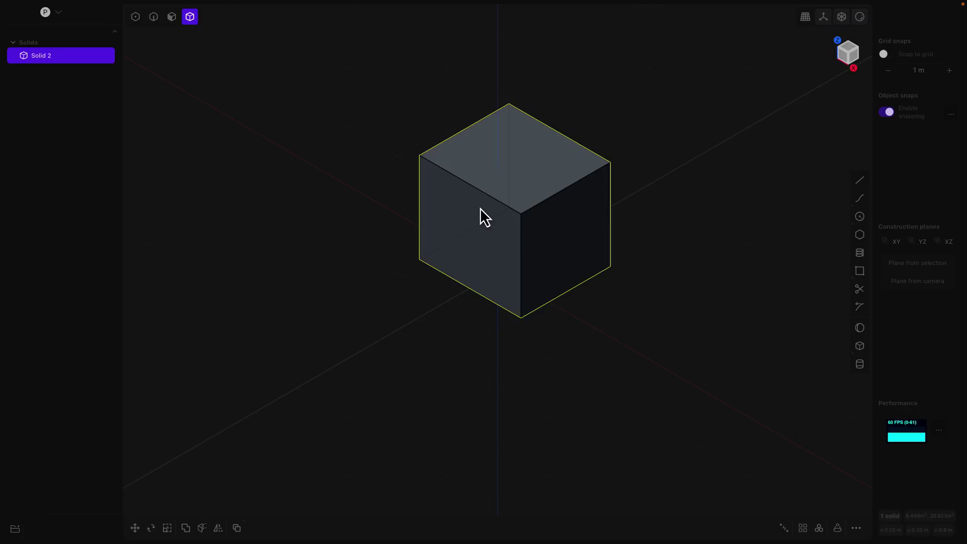
- Create a sphere beside the box and move it into the box's top-front edge
left_click(864, 328)
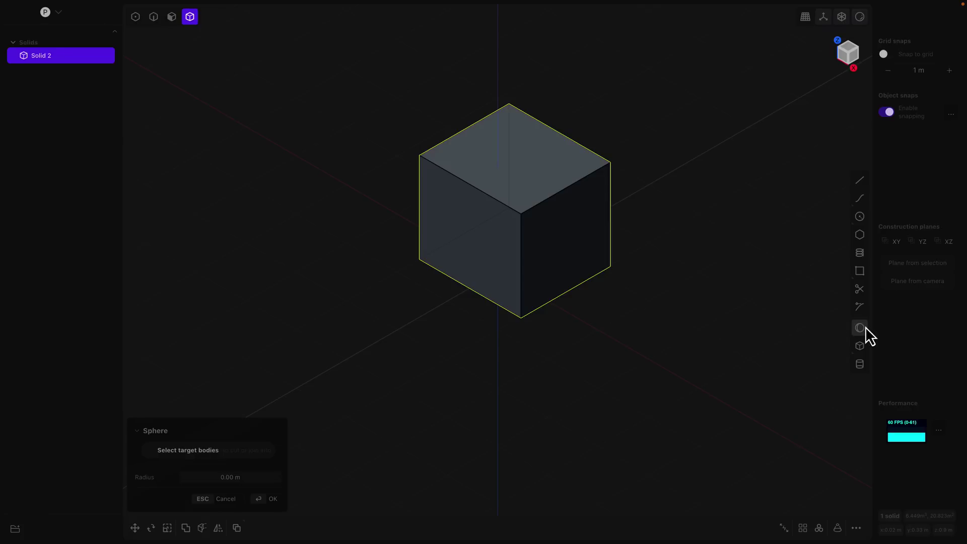
left_click(322, 360)
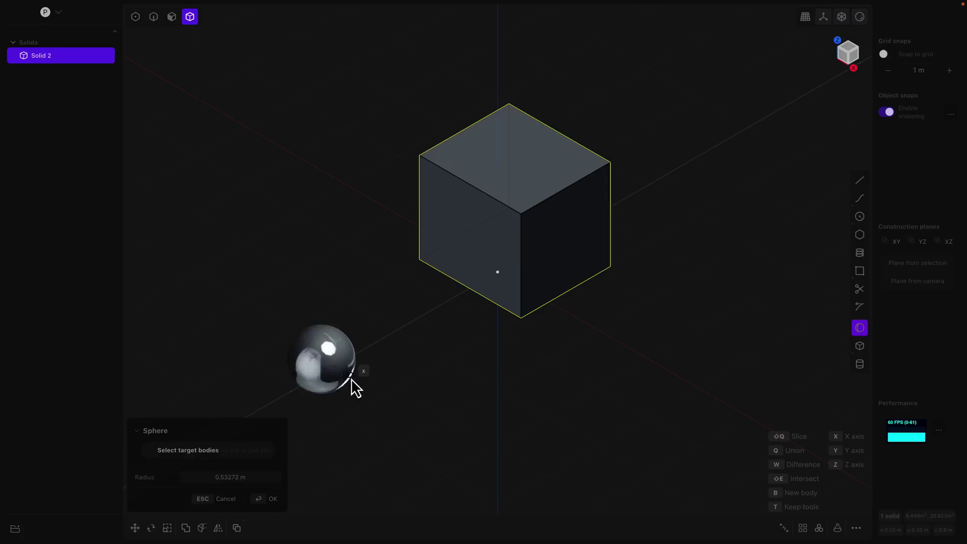
left_click(271, 350)
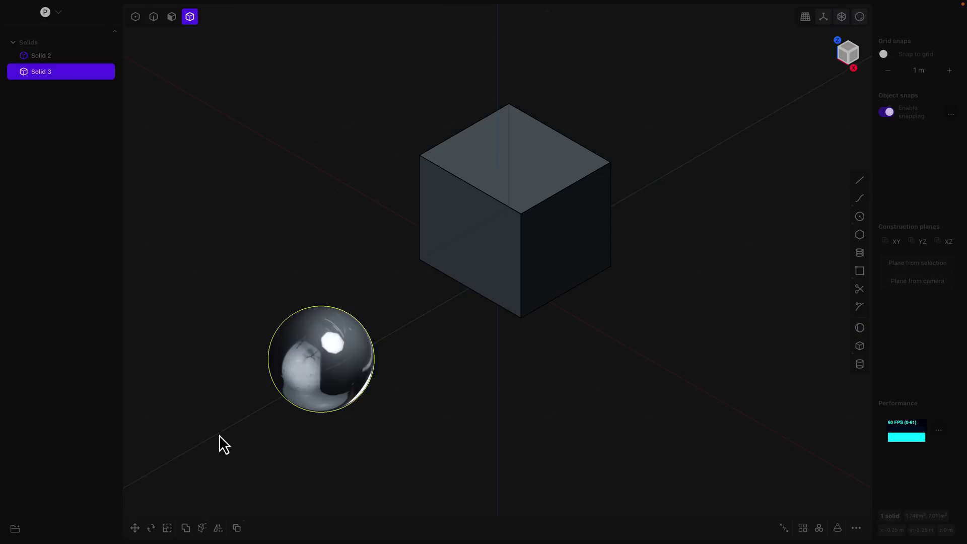
left_click(134, 528)
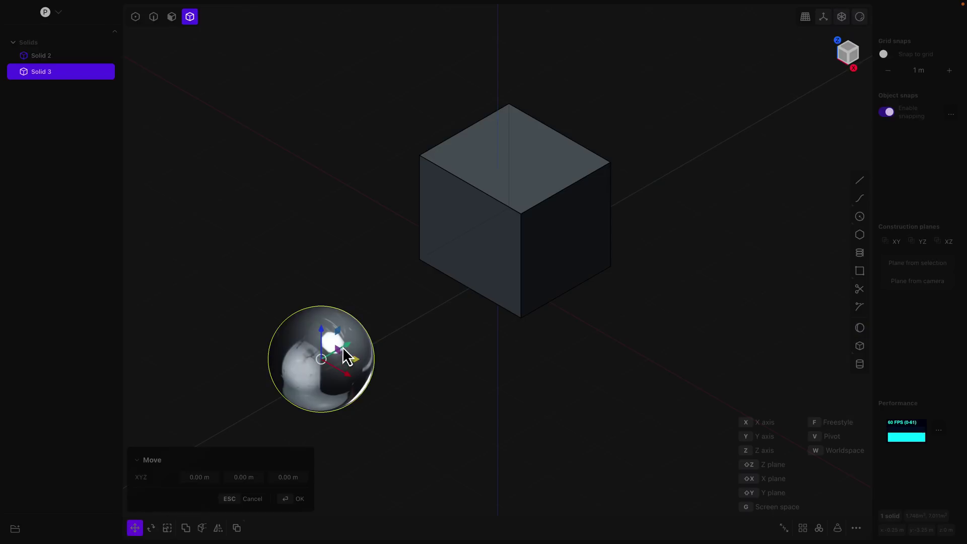
left_click_drag(343, 348, 509, 188)
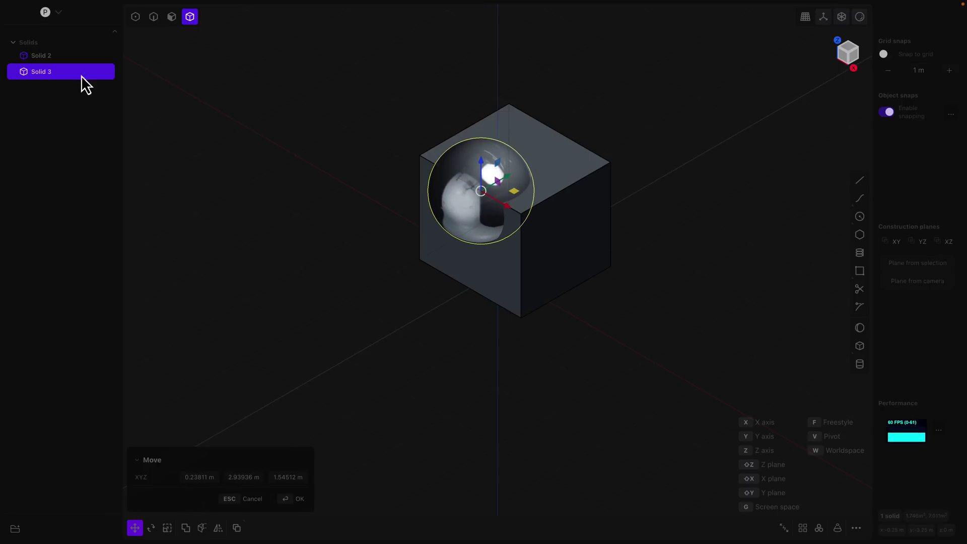
- Subtract the sphere from the box with a boolean difference, leaving a spherical cavity
left_click(53, 59)
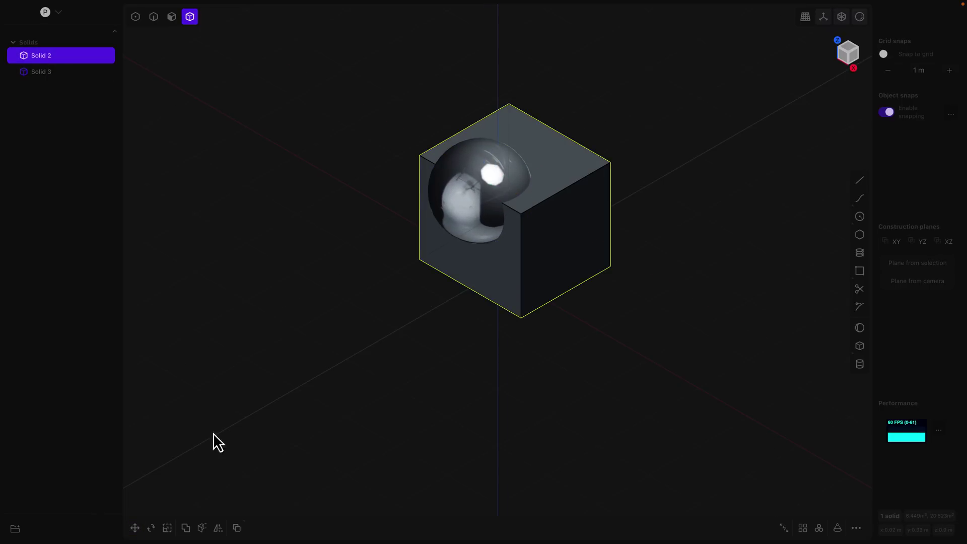
left_click(188, 528)
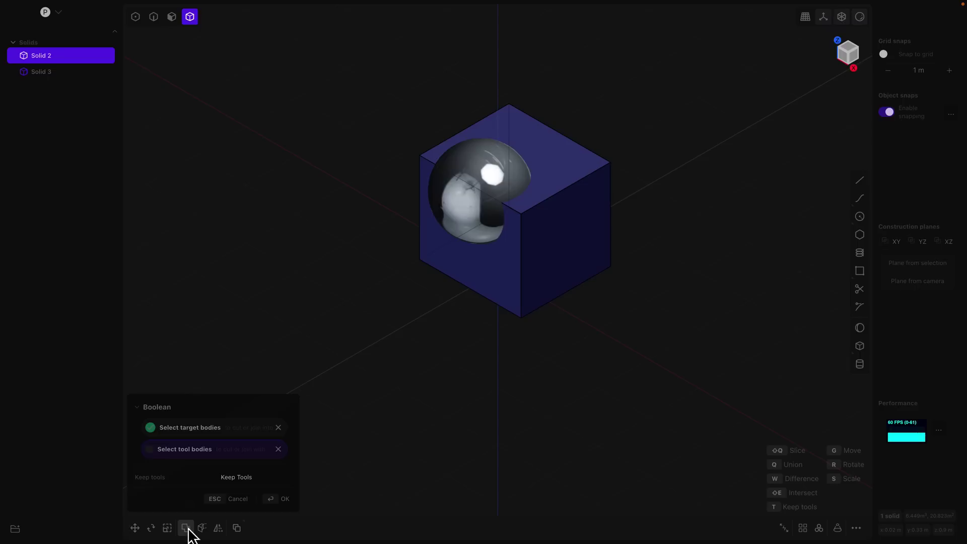
left_click(452, 208)
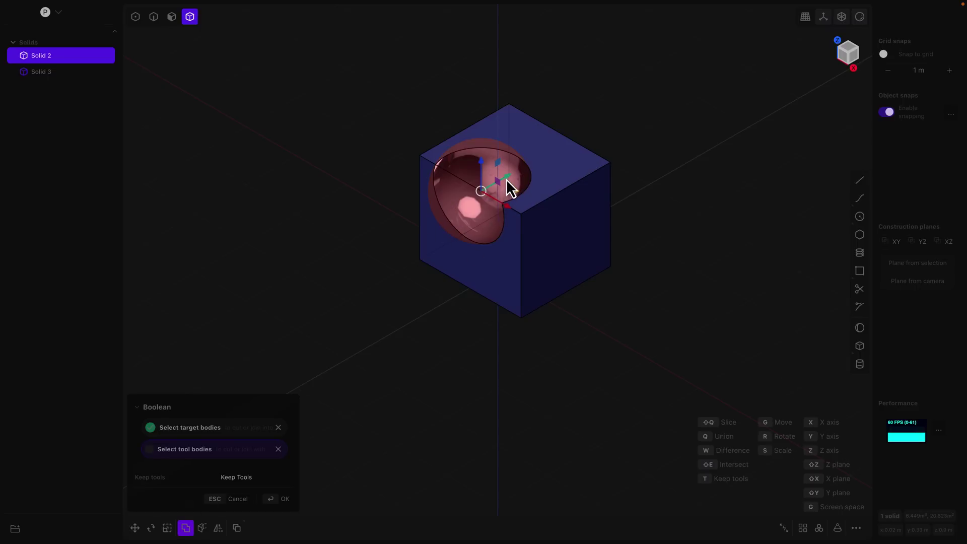
left_click_drag(509, 190, 479, 201)
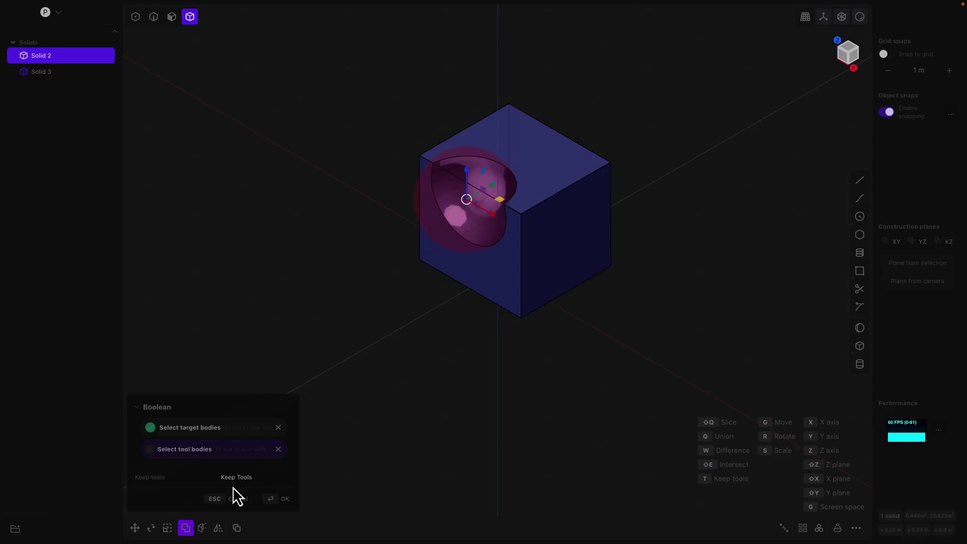
left_click(280, 499)
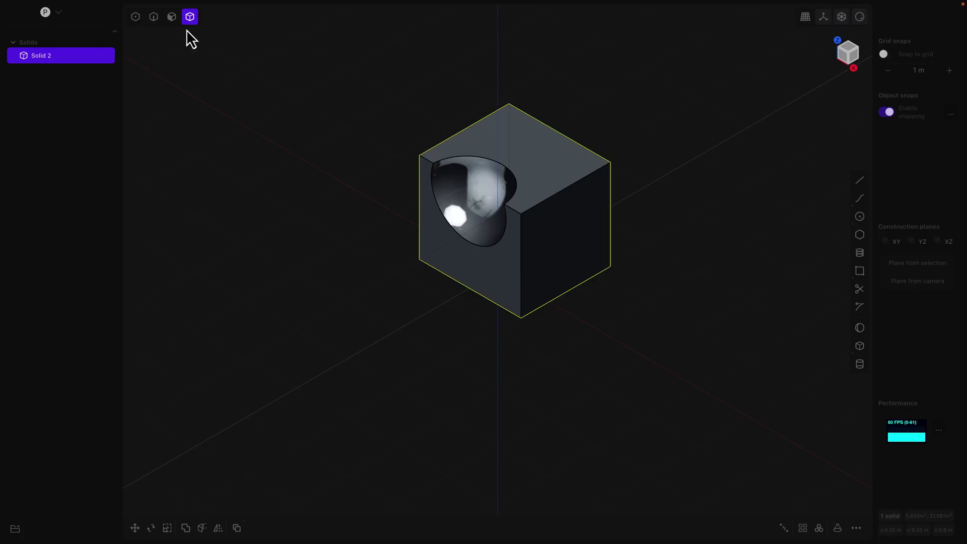
- Fillet the cavity's upper rim edge at -0.142 m, then select the box's top face to offset
left_click(153, 18)
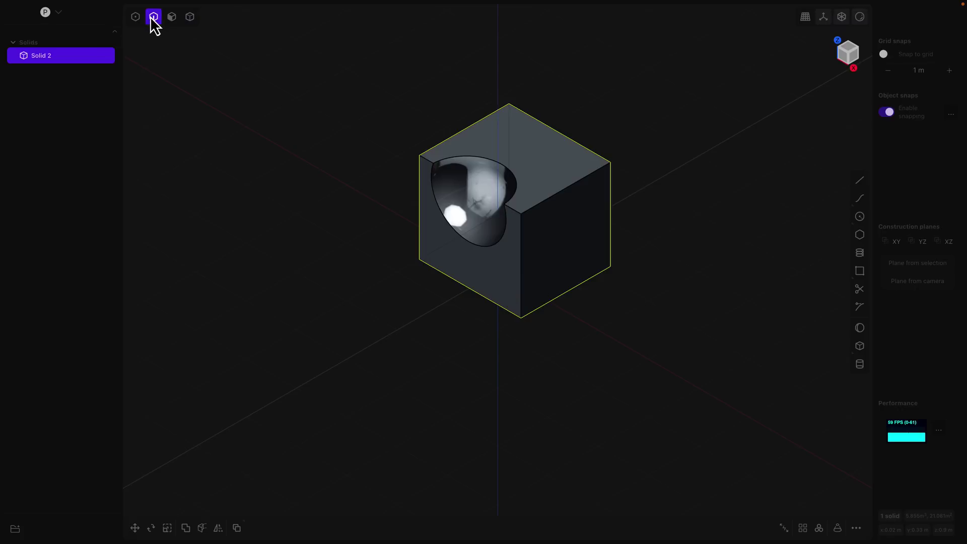
left_click(497, 163)
key("f")
mouse_move(498, 166)
left_mouse_down()
mouse_move(507, 171)
mouse_move(503, 152)
left_mouse_up()
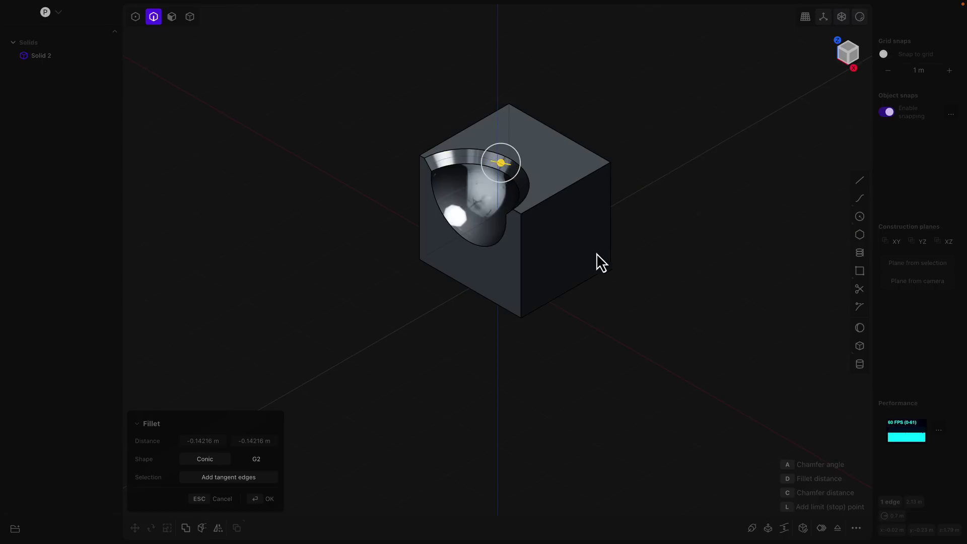
middle_click_drag(531, 249, 582, 252)
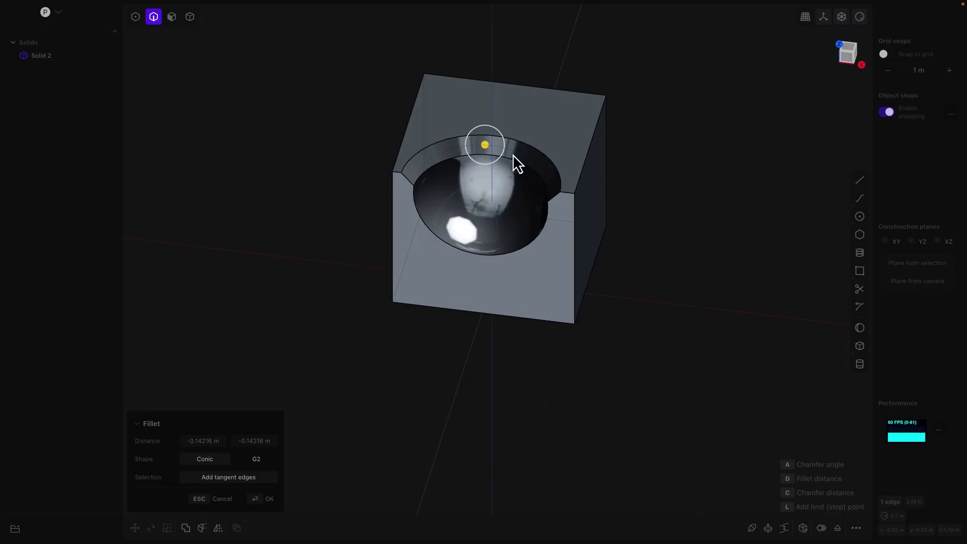
left_click(173, 17)
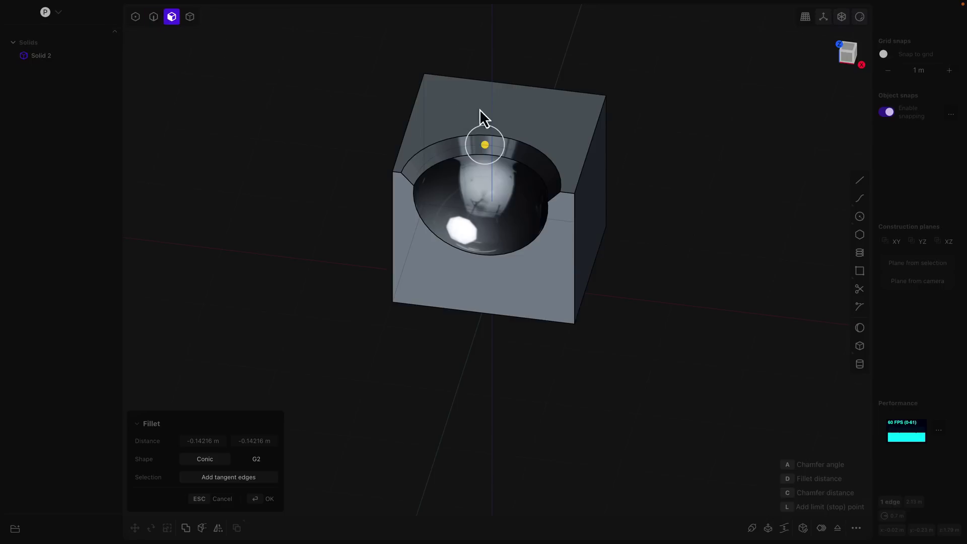
key("Return")
left_click(529, 108)
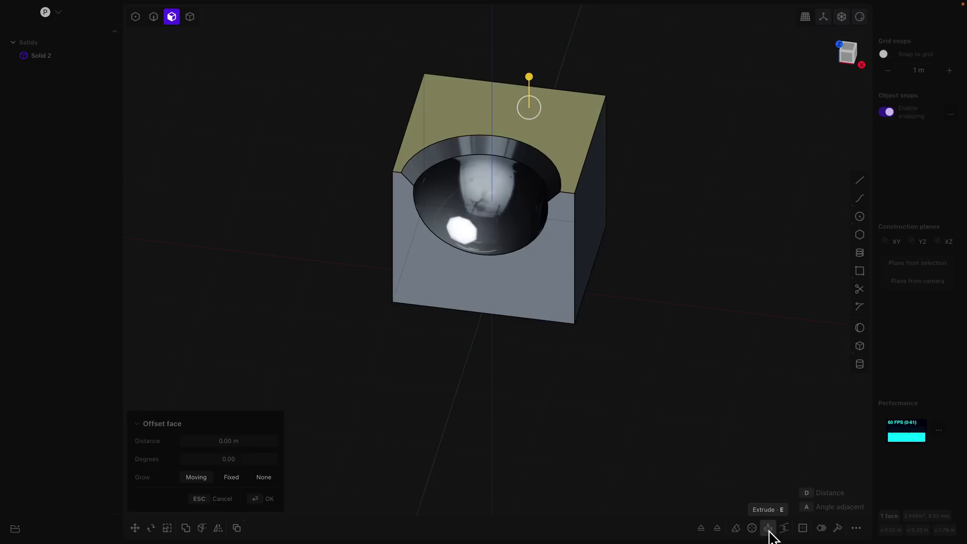
- Extrude the box's top face upward by about 0.87 m
key("e")
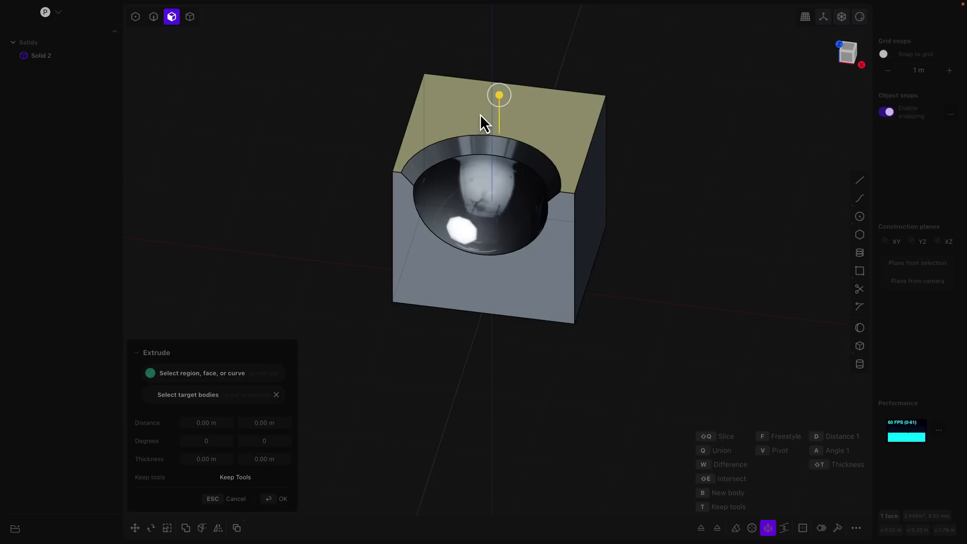
left_click_drag(500, 94, 501, 30)
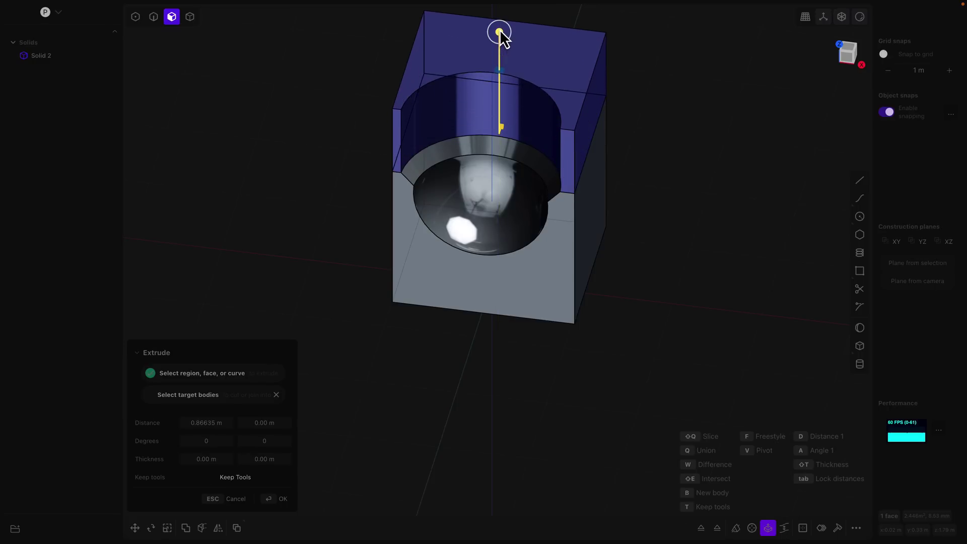
key("Return")
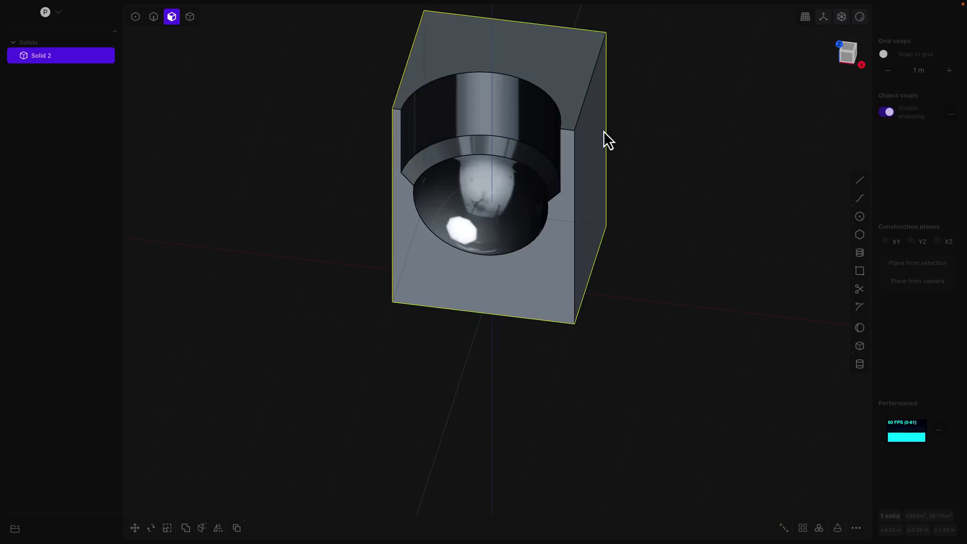
- Extrude the box's front side face outward by 1.14 m to widen it
middle_click_drag(604, 141, 495, 172)
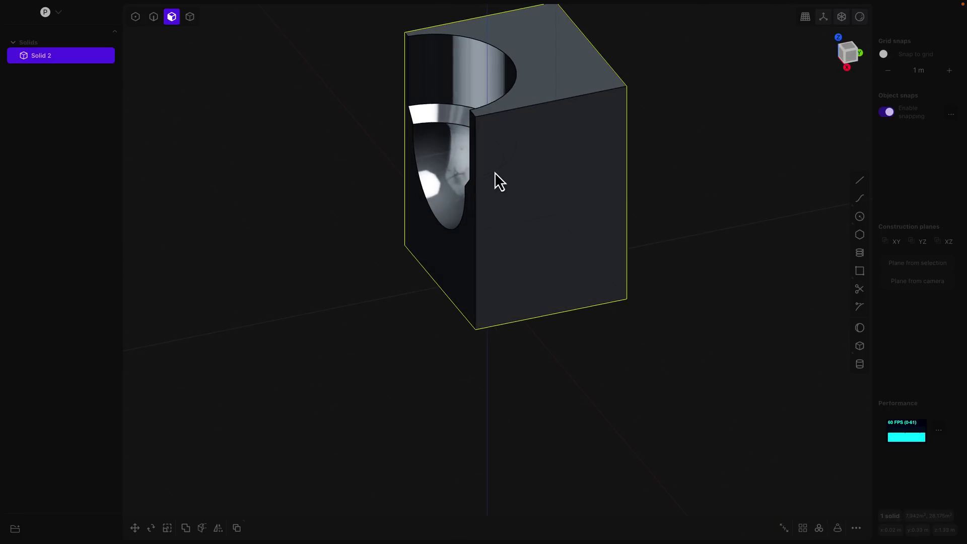
left_click(552, 141)
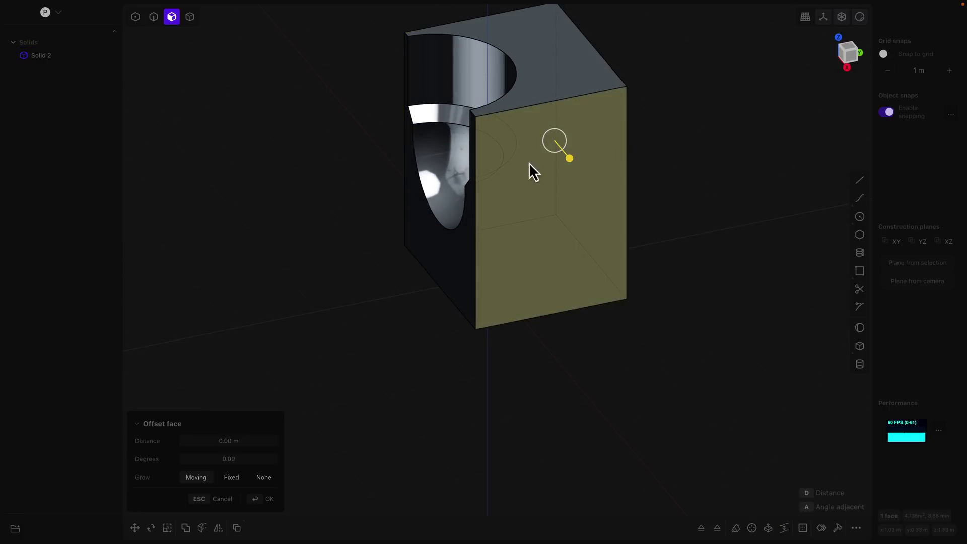
key("e")
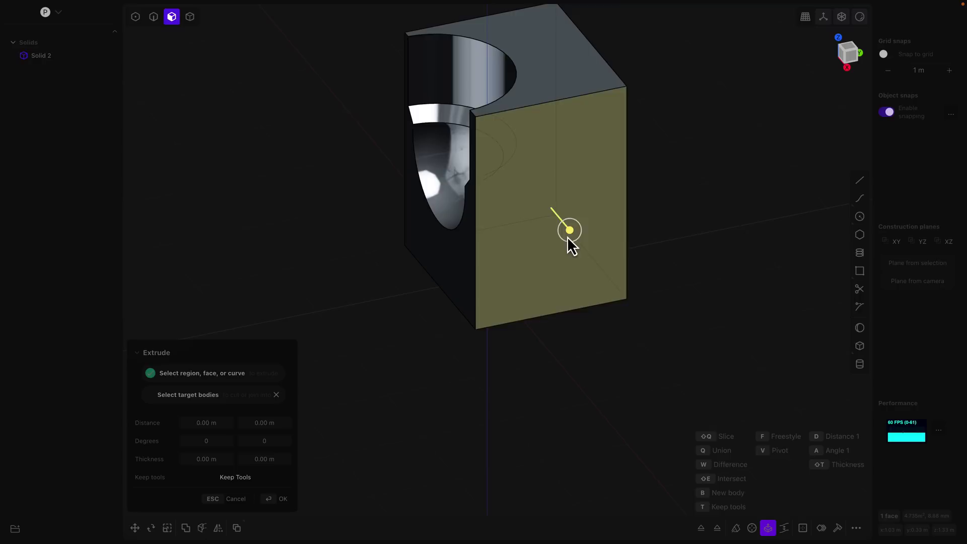
left_click_drag(568, 238, 604, 286)
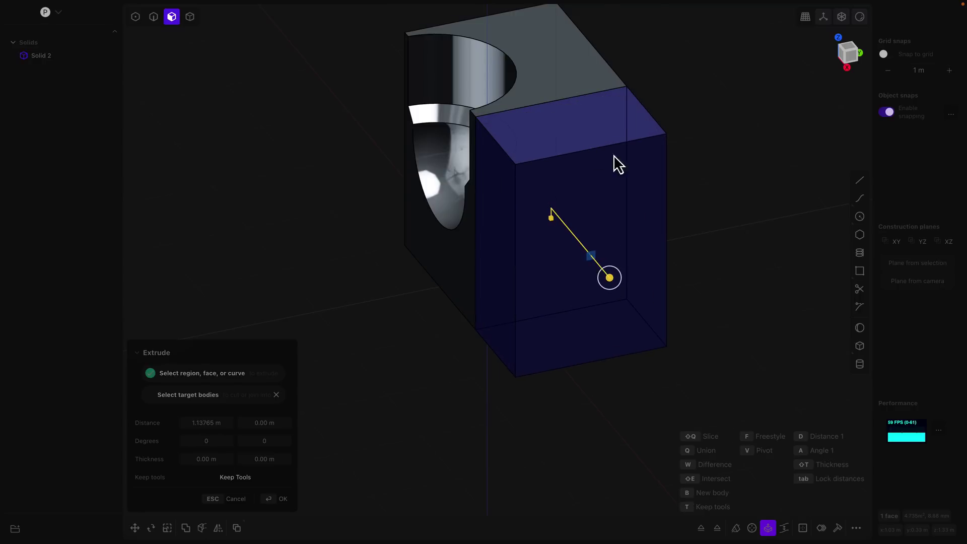
middle_click_drag(460, 255, 596, 219)
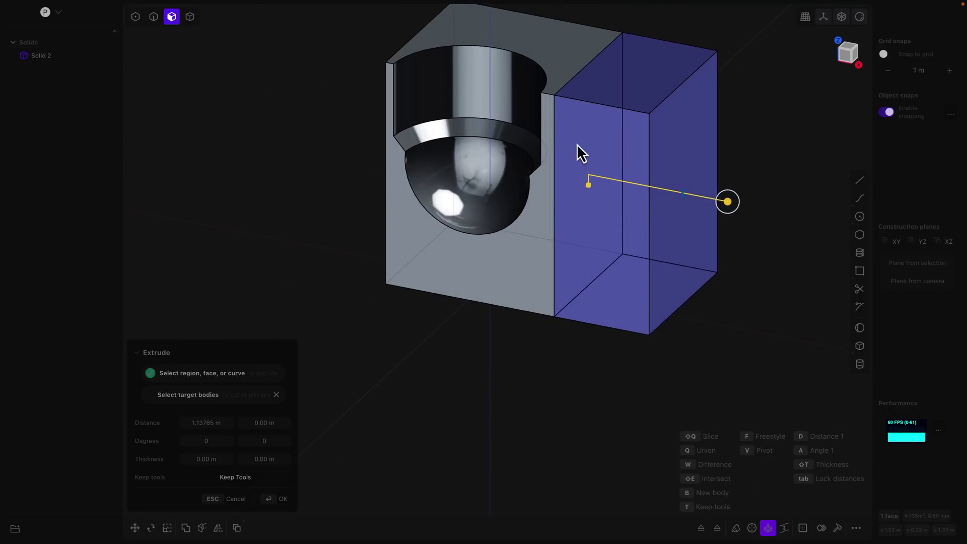
left_click(150, 21)
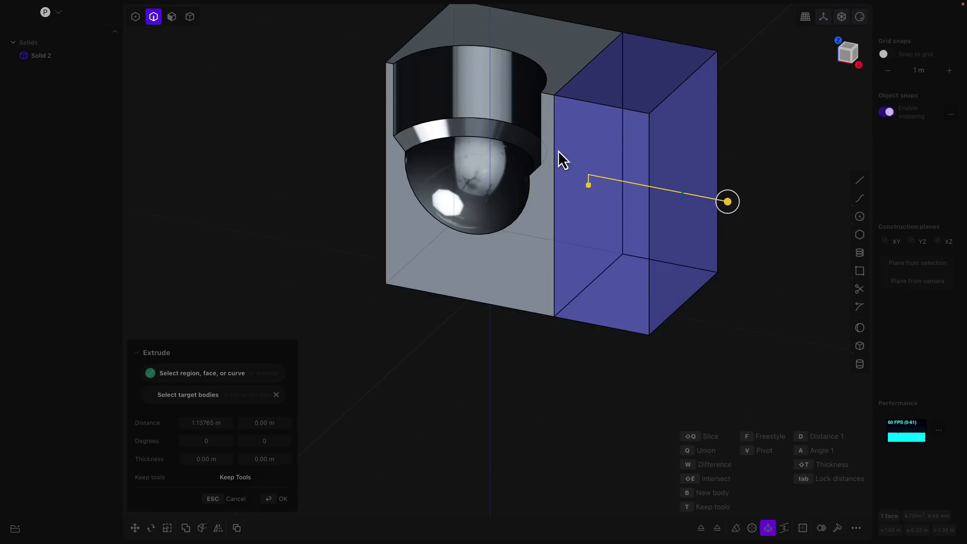
key("Return")
- Fillet the top edge of the widened part at about 0.22 m
left_click(546, 95)
key("f")
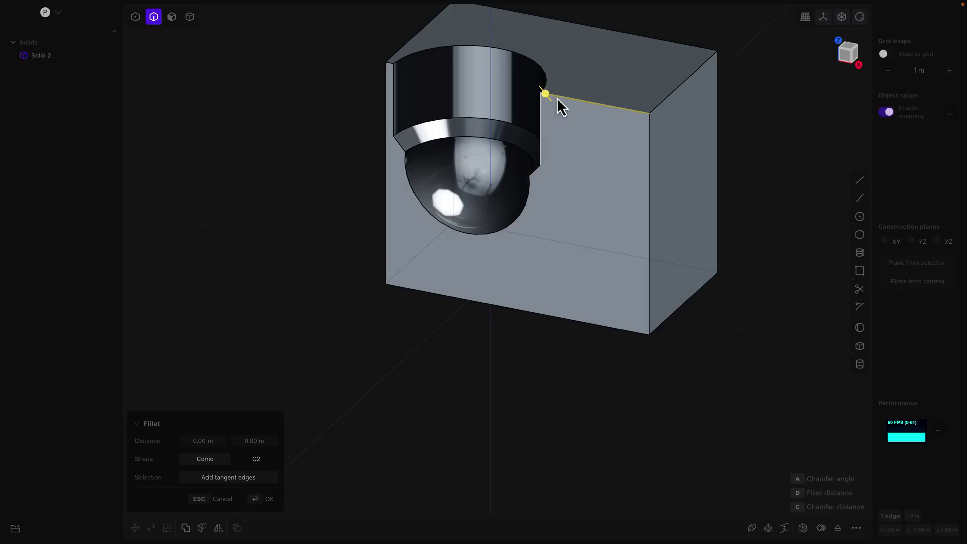
left_click_drag(546, 94, 550, 102)
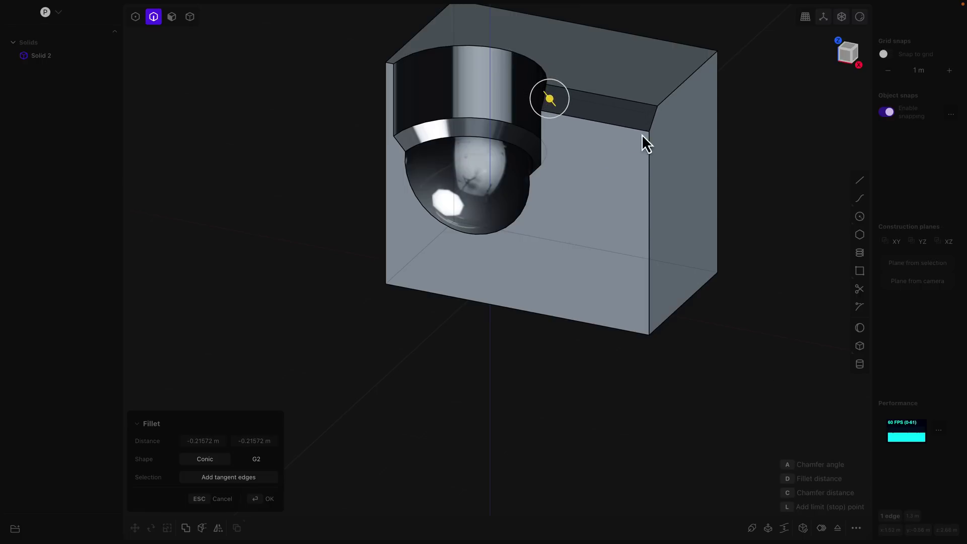
key("Return")
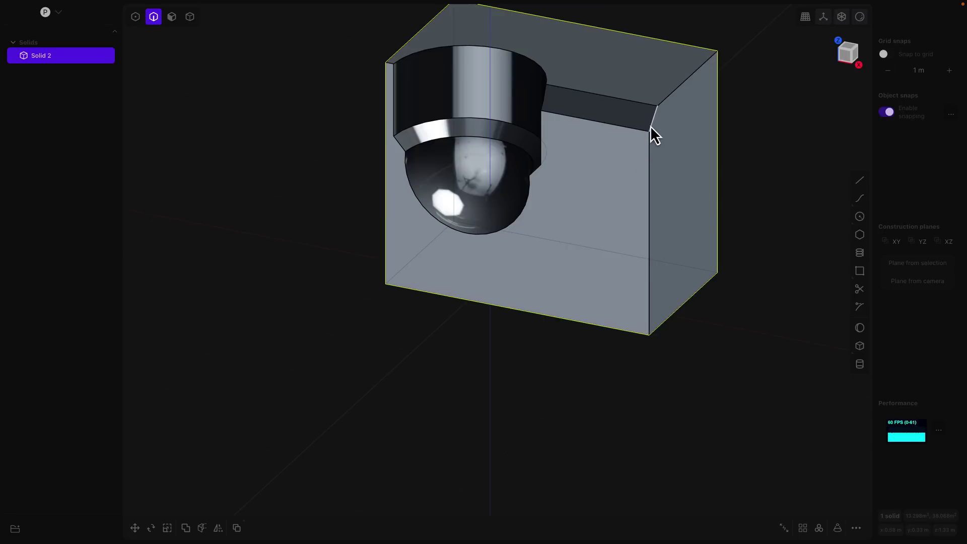
- Fillet the front vertical corner edge at about 0.17 m
left_click(650, 141)
key("f")
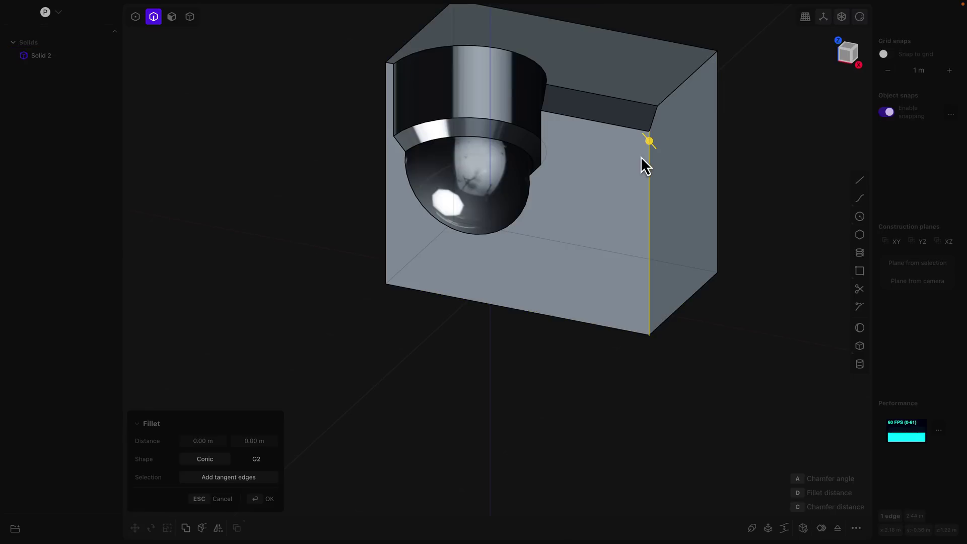
left_click_drag(649, 142, 635, 149)
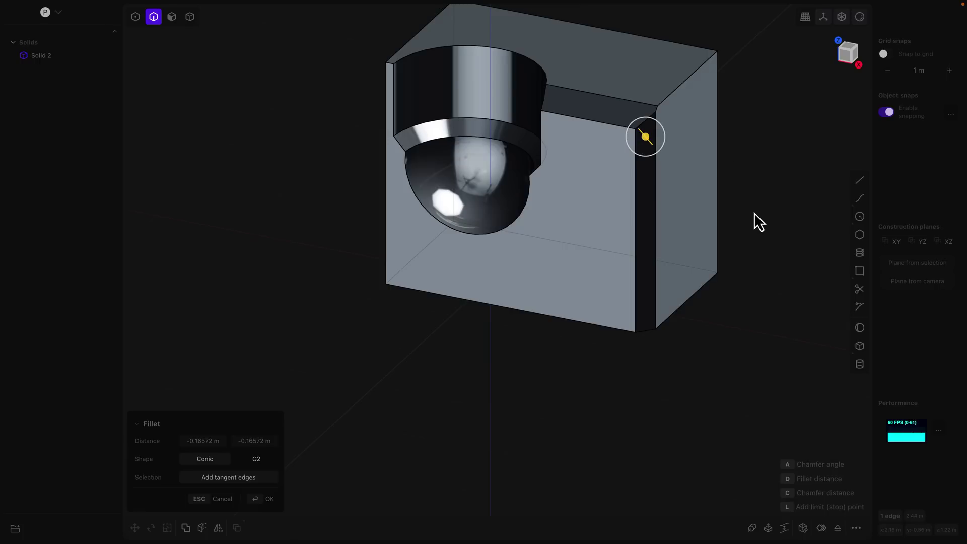
key("Return")
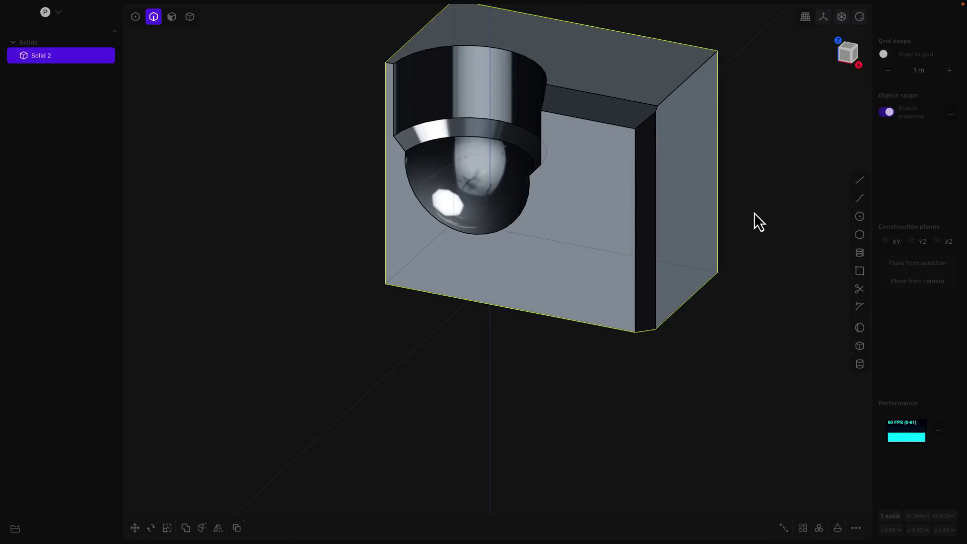
- Draw a winding freeform curve, Curve 11, through six points left of the block
left_click(854, 199)
left_click(195, 313)
left_click(194, 366)
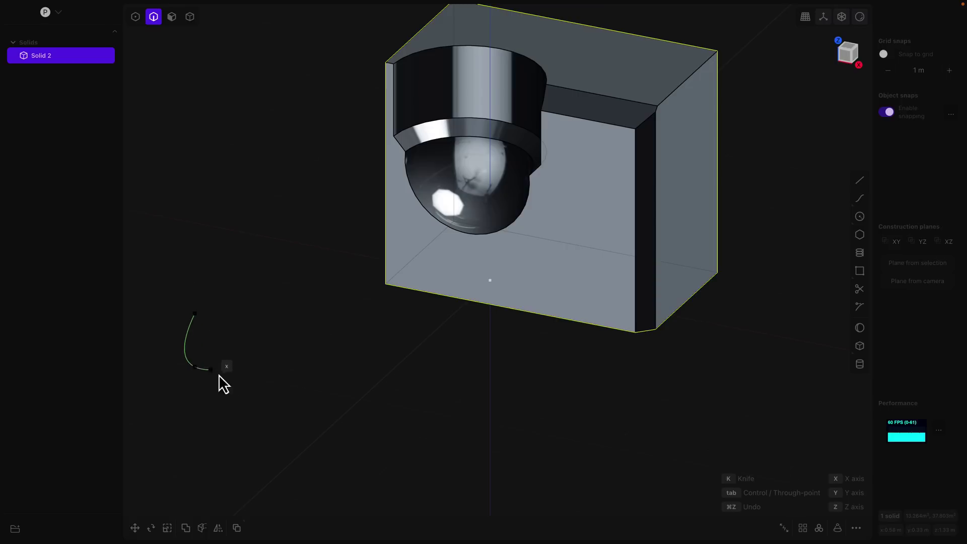
left_click(234, 374)
left_click(289, 361)
left_click(272, 295)
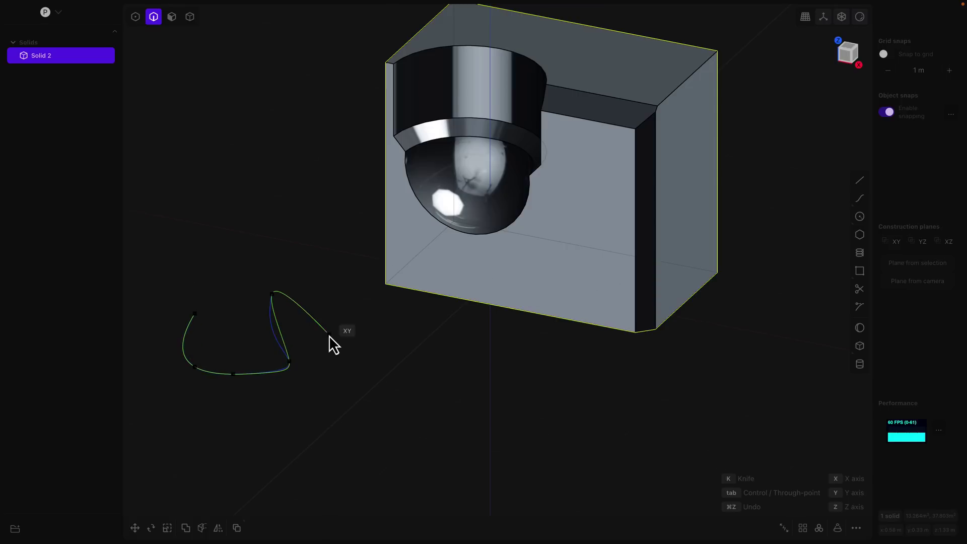
double_click(349, 336)
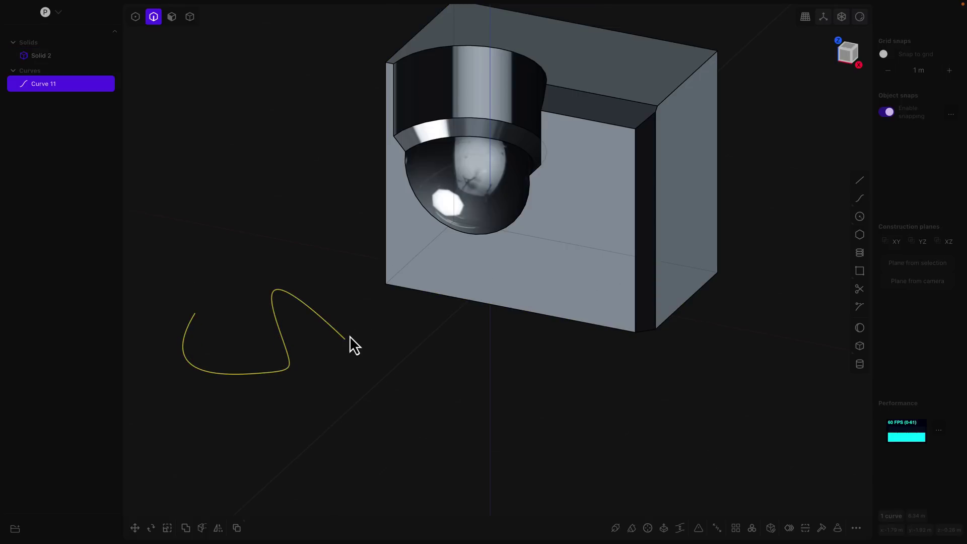
- Extrude Curve 11 upward into the ribbon sheet Sheet 12 and orbit to view it
left_click(664, 528)
left_click_drag(268, 278, 351, 267)
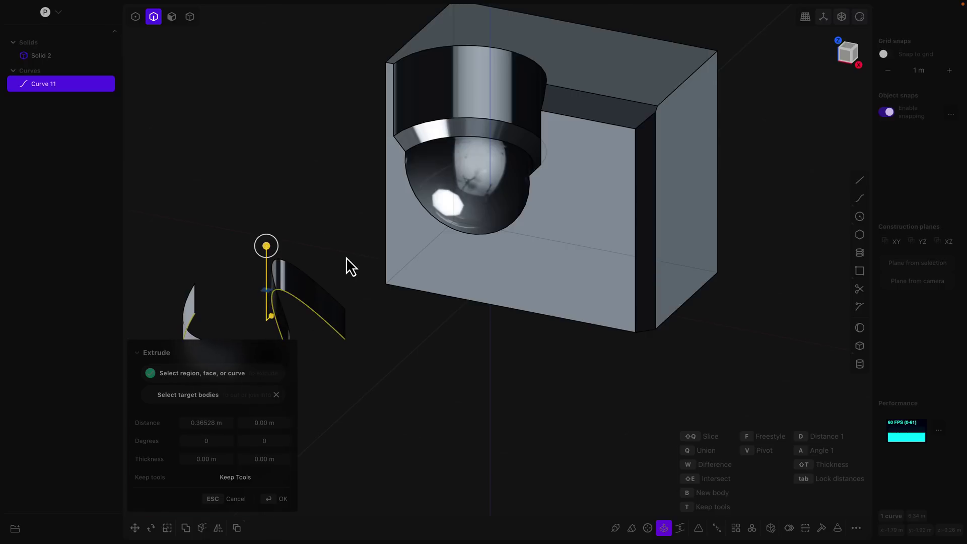
key("Return")
middle_click_drag(355, 325, 416, 337)
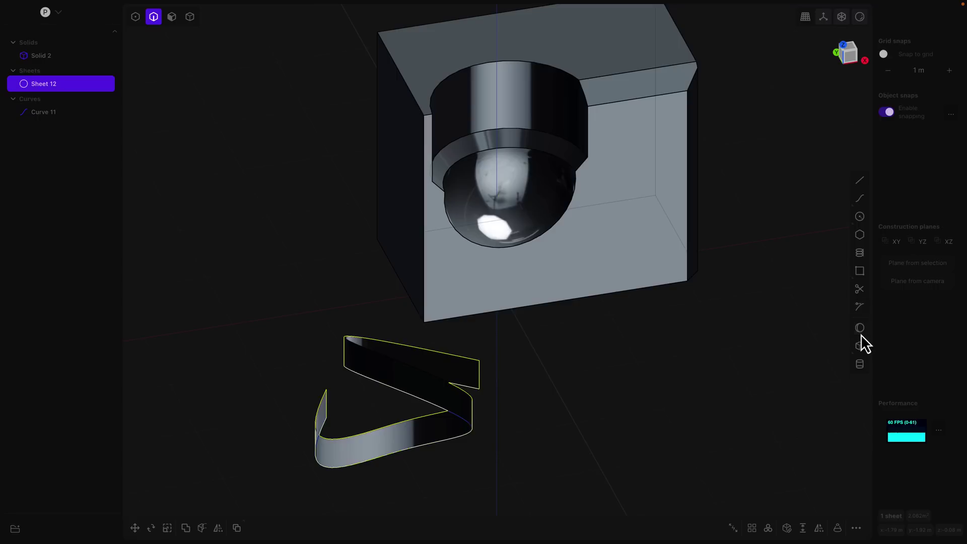
- Draw a 0.84 m radius circle left of the block and extrude it upward into a cylinder
left_click(859, 219)
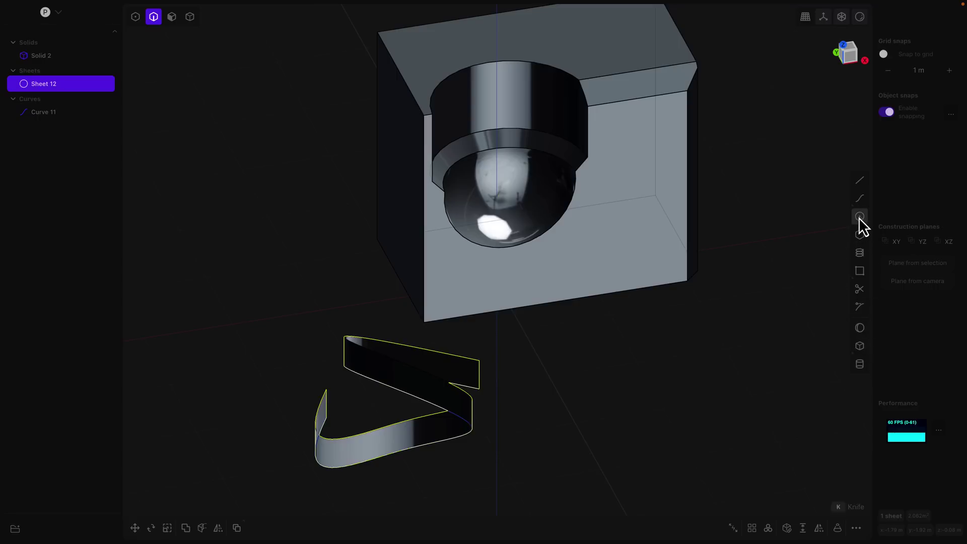
left_click(267, 233)
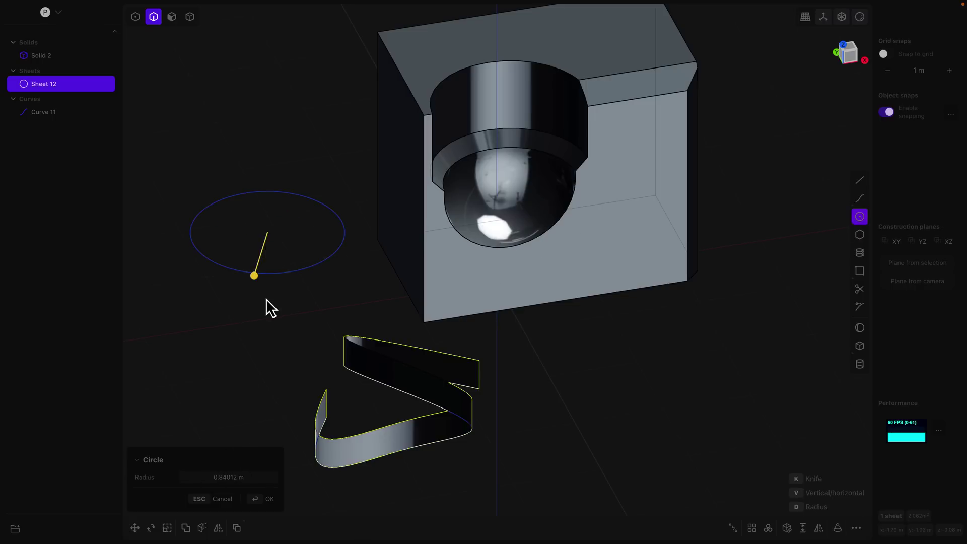
key("Return")
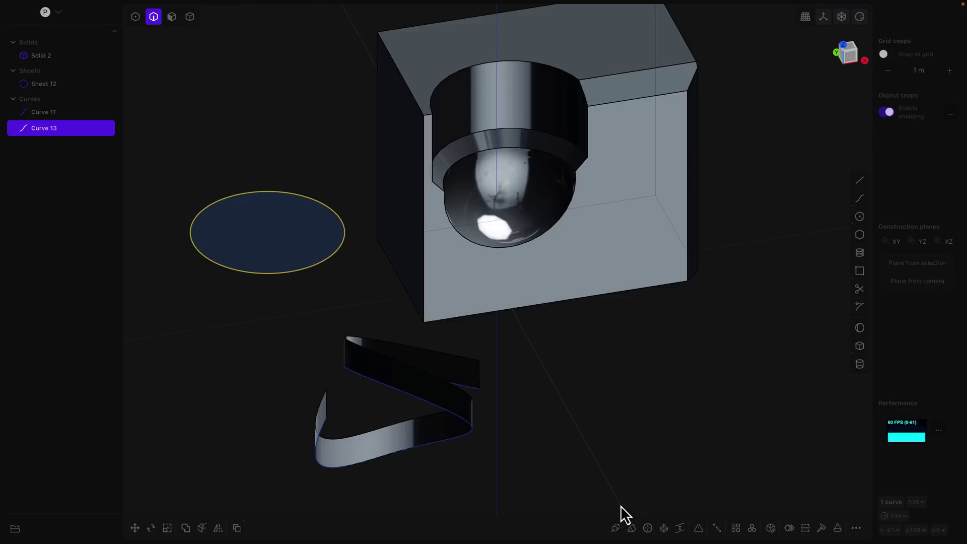
left_click(664, 528)
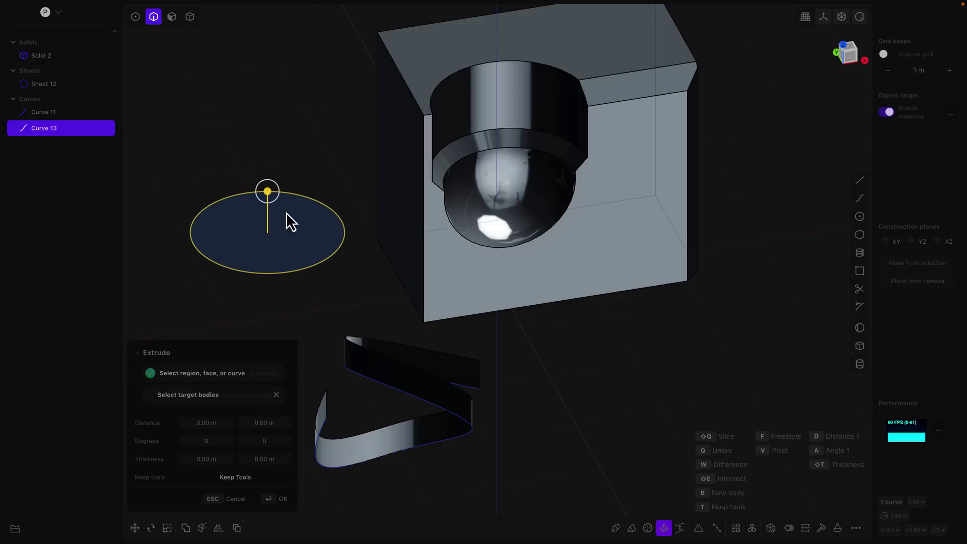
left_click_drag(267, 192, 278, 70)
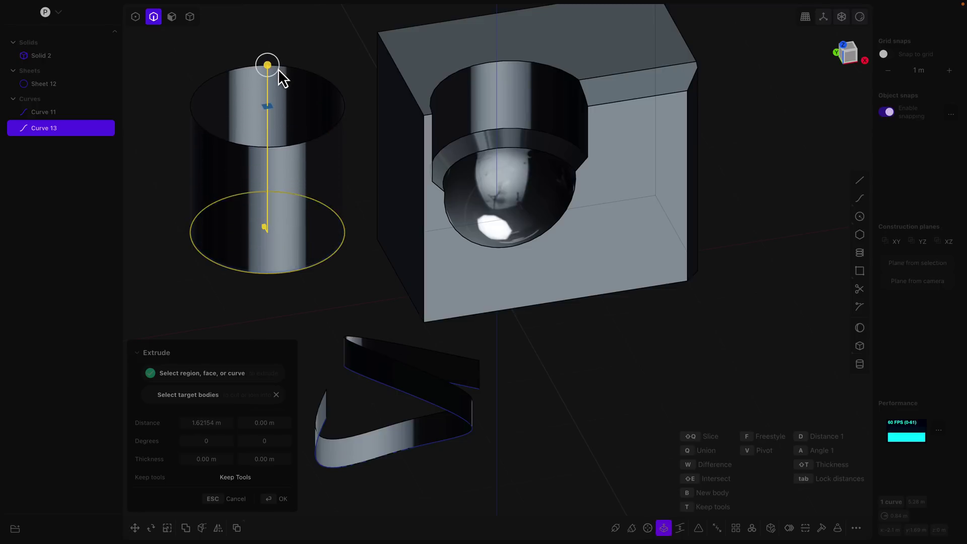
key("Return")
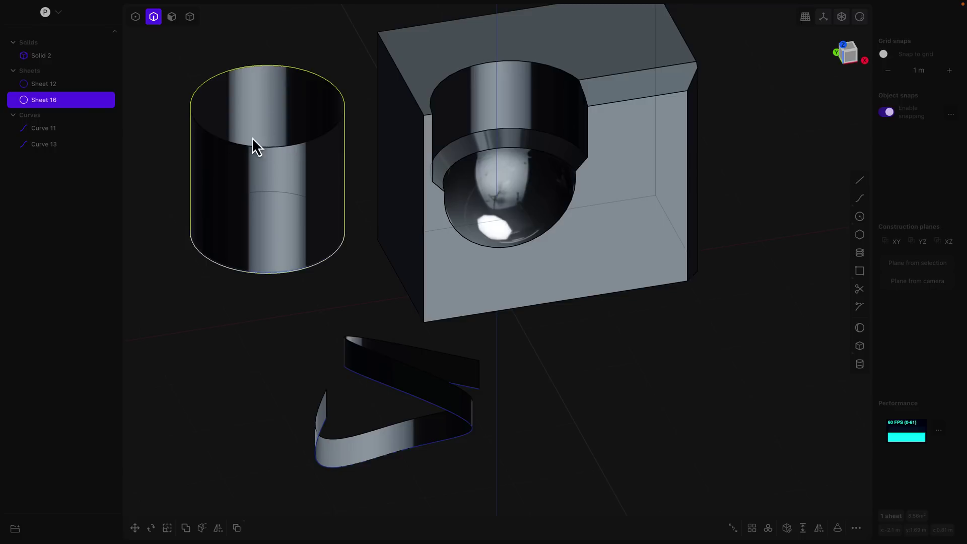
- Duplicate the cylinder and move the copy down and left of the original
left_click(28, 105)
key("ctrl+d")
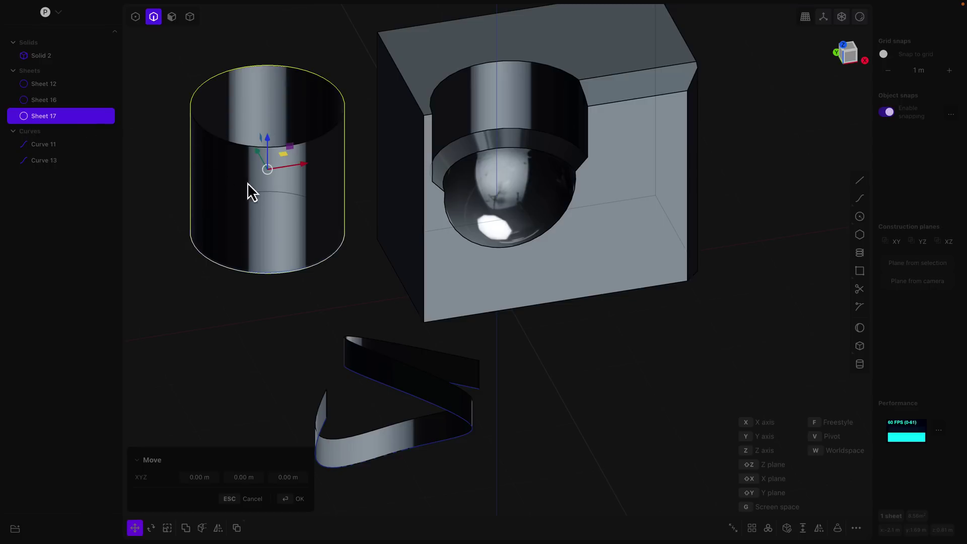
left_click_drag(263, 159, 262, 208)
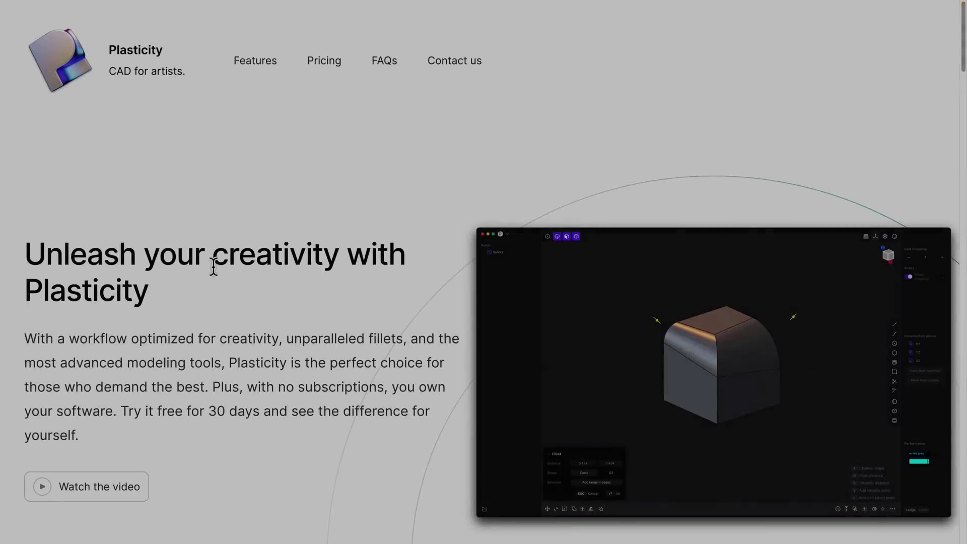
- Scroll down past the Windows/macOS/Linux download buttons to 'The best solid and surface modeling.'
scroll(213, 266, "down", 1)
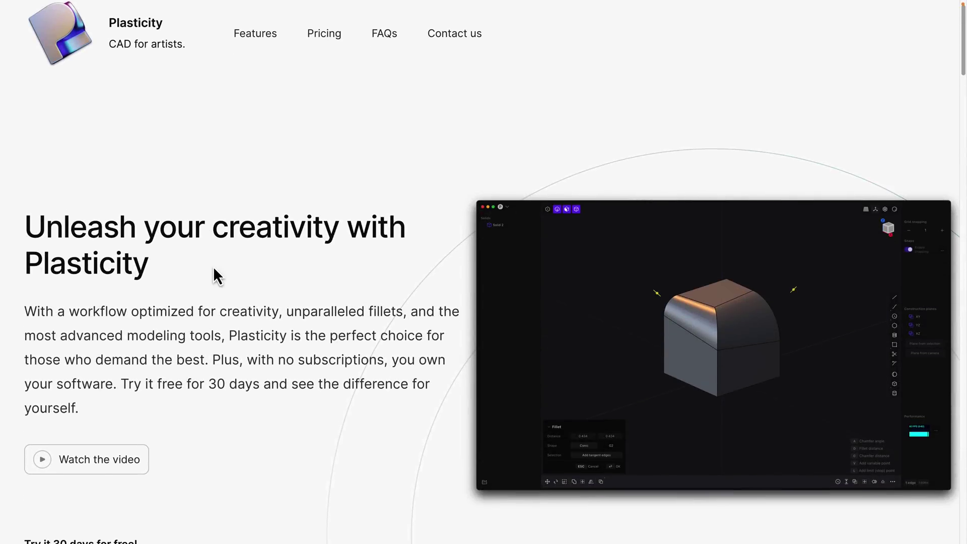
scroll(214, 266, "up", 1)
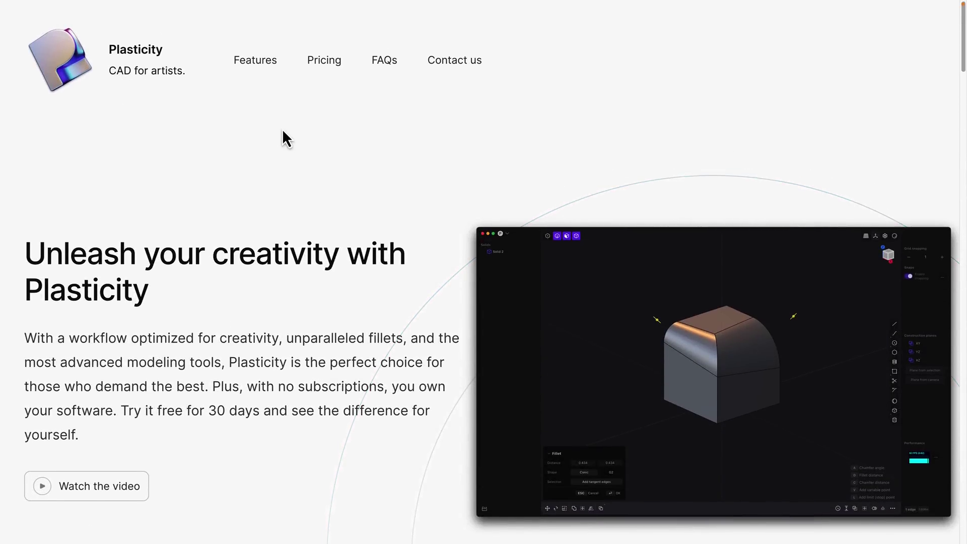
scroll(282, 129, "down", 5)
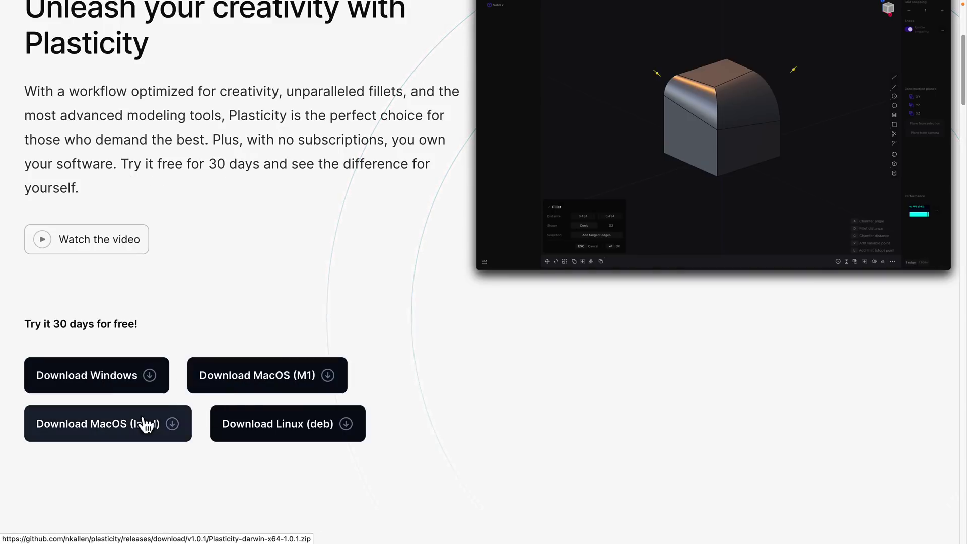
scroll(359, 308, "down", 2)
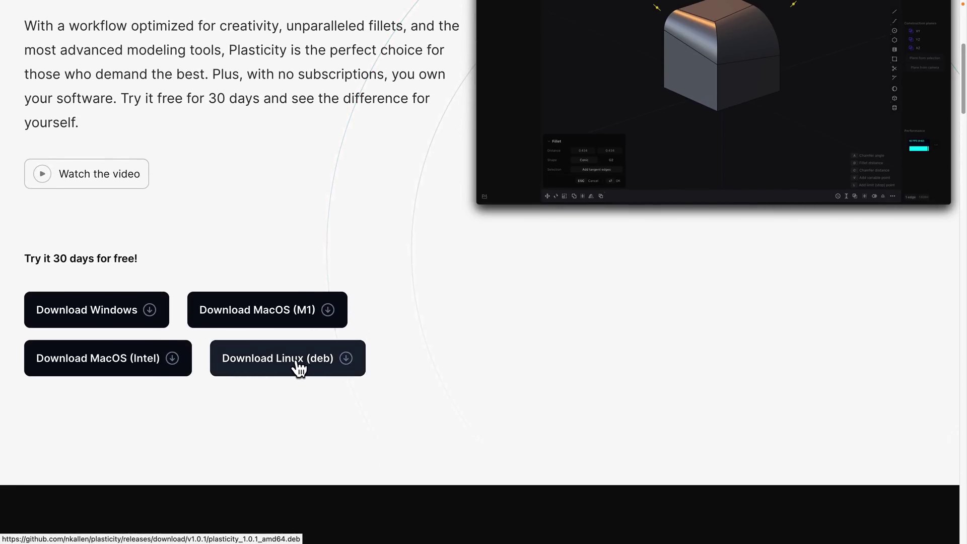
scroll(479, 350, "down", 10)
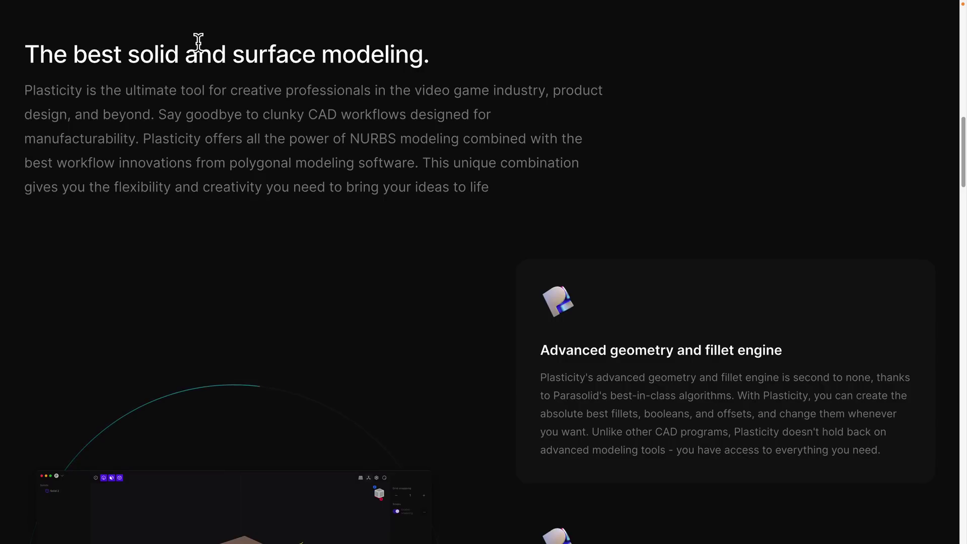
- Highlight the passage about the video game industry, then clear the highlight
scroll(311, 81, "down", 1)
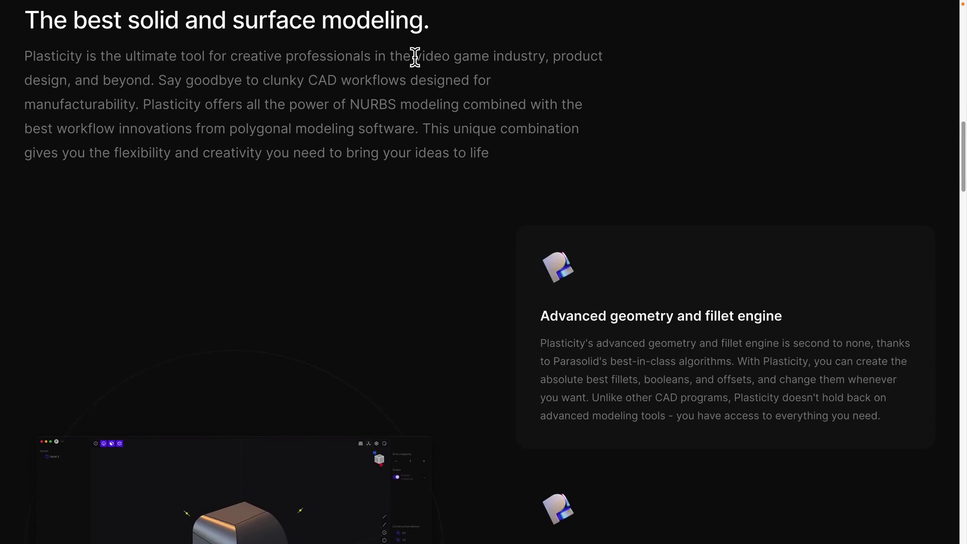
left_click_drag(415, 56, 339, 81)
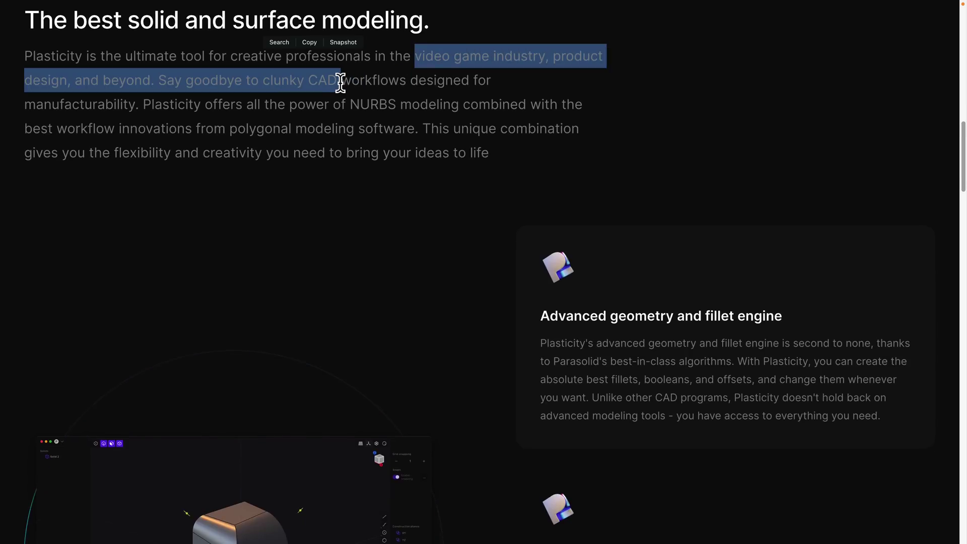
left_click(340, 82)
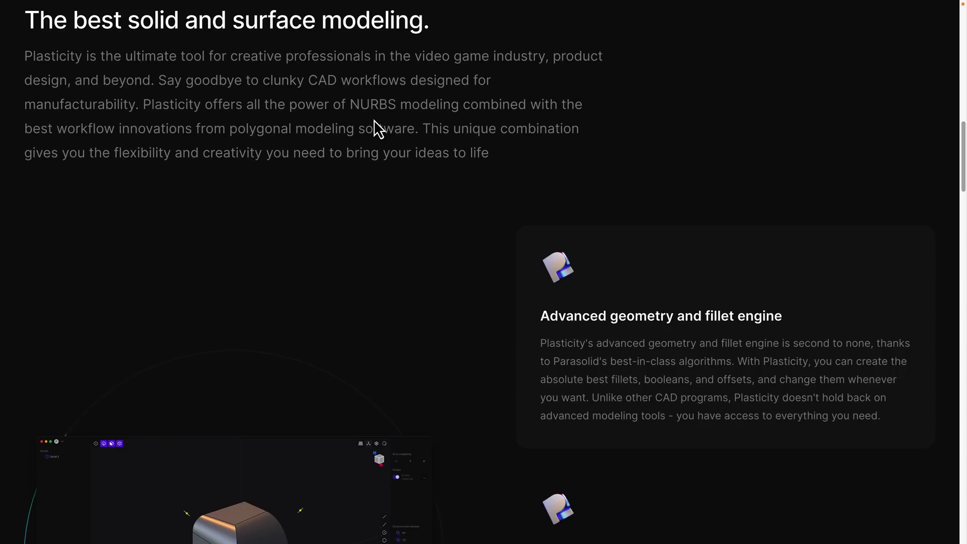
- Scroll through the feature cards down to 'Streamlined workflow' and 'Own your software'
scroll(717, 146, "down", 5)
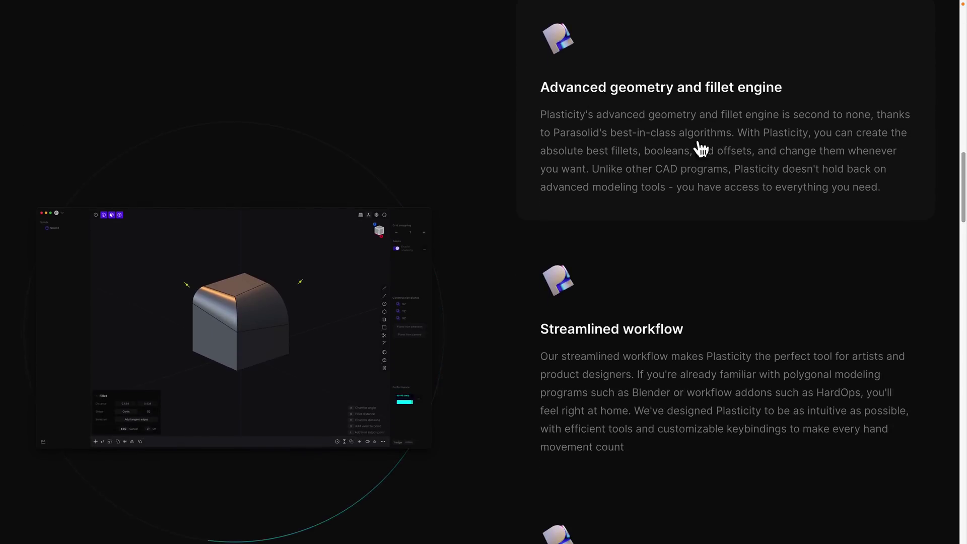
scroll(698, 181, "down", 1)
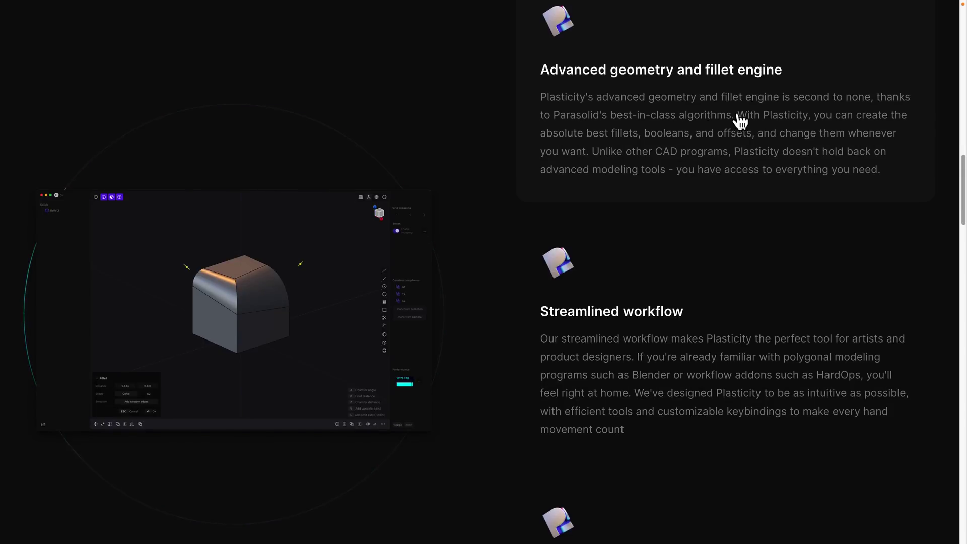
scroll(728, 145, "down", 2)
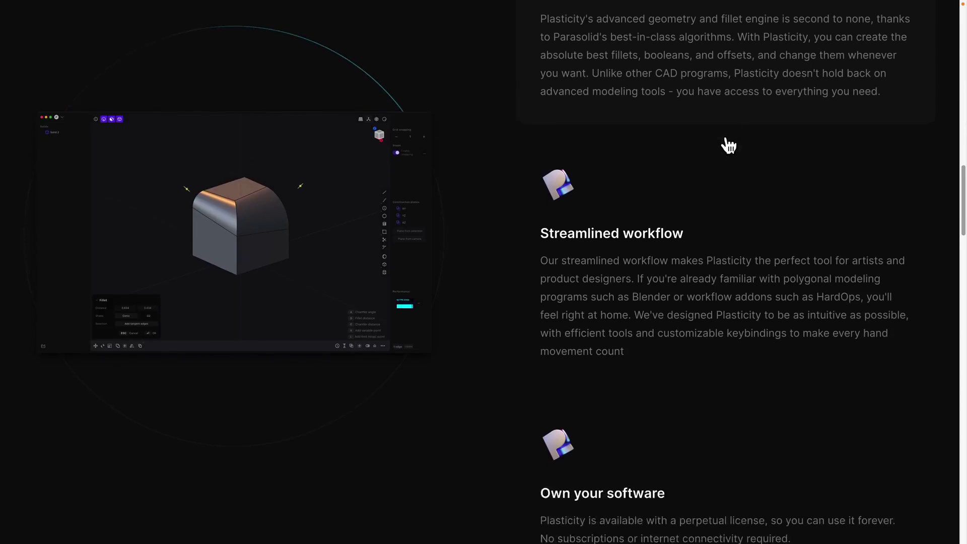
scroll(728, 145, "down", 2)
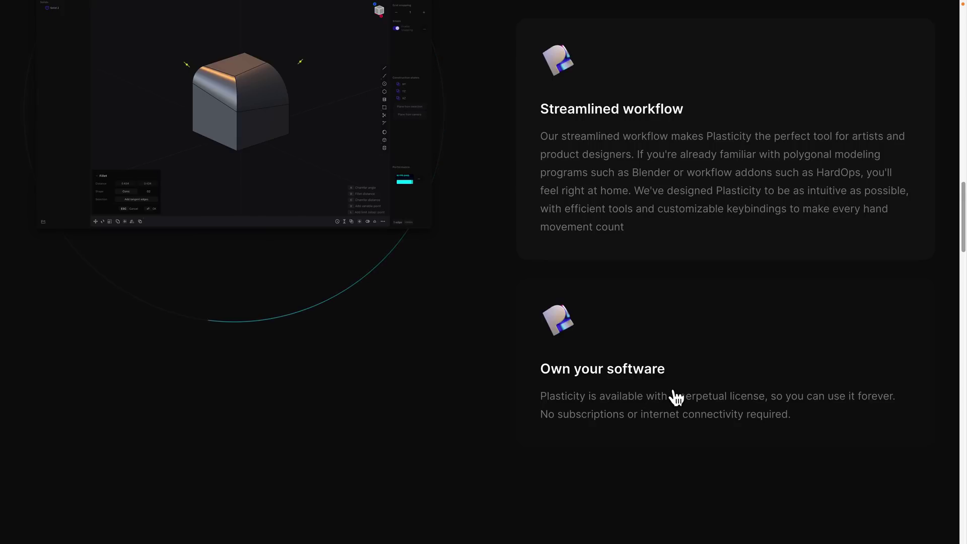
- Scroll down through the $0 30-day Trial, $99 Indie and $299 Studio cards and their feature lists
scroll(675, 397, "down", 12)
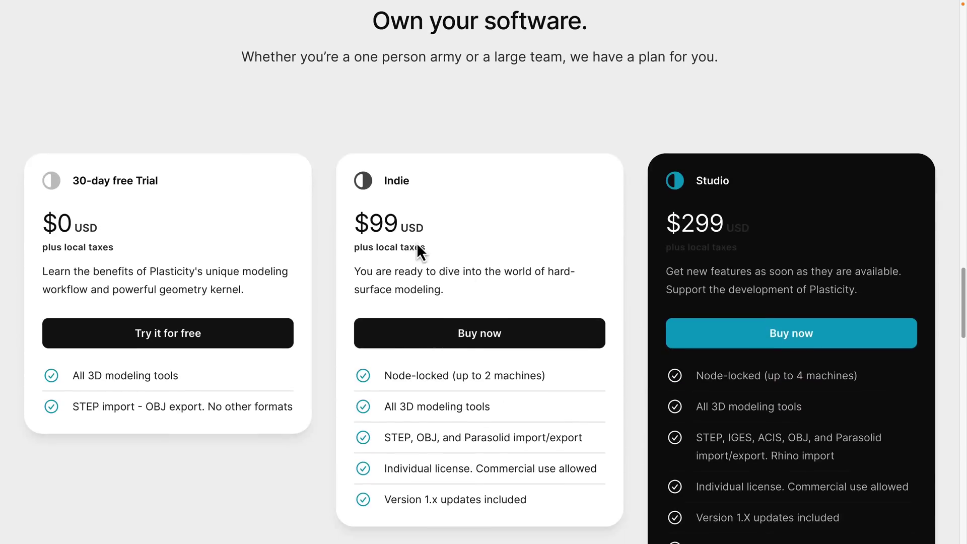
scroll(427, 242, "down", 2)
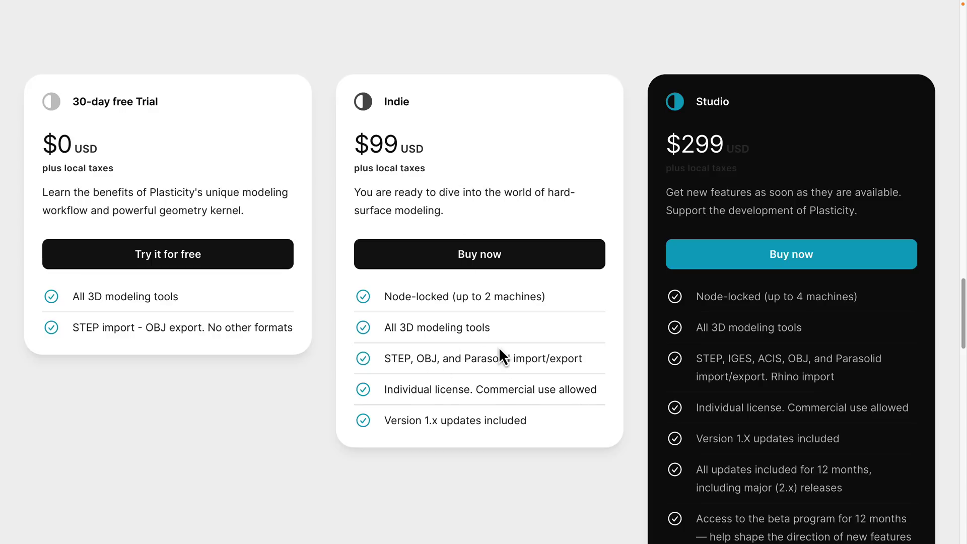
scroll(736, 164, "down", 1)
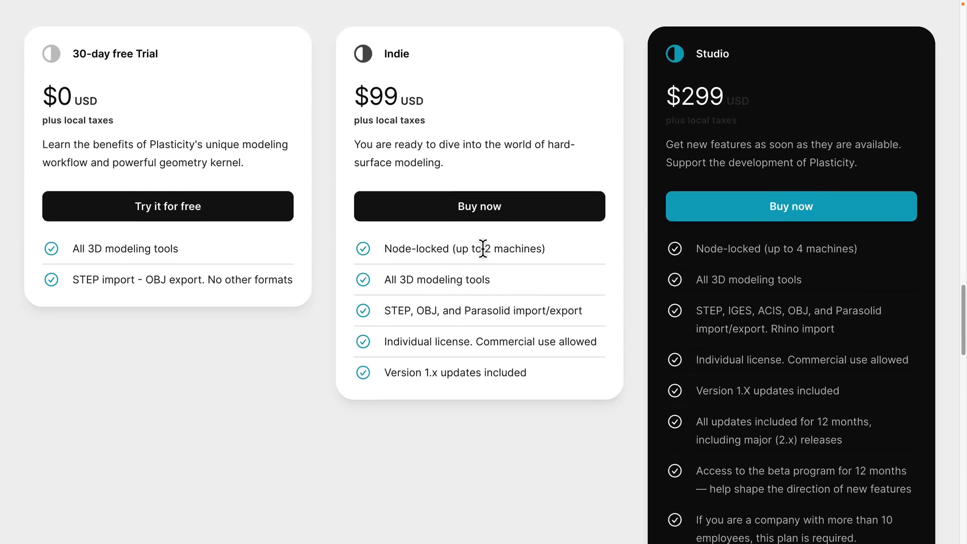
scroll(809, 241, "down", 1)
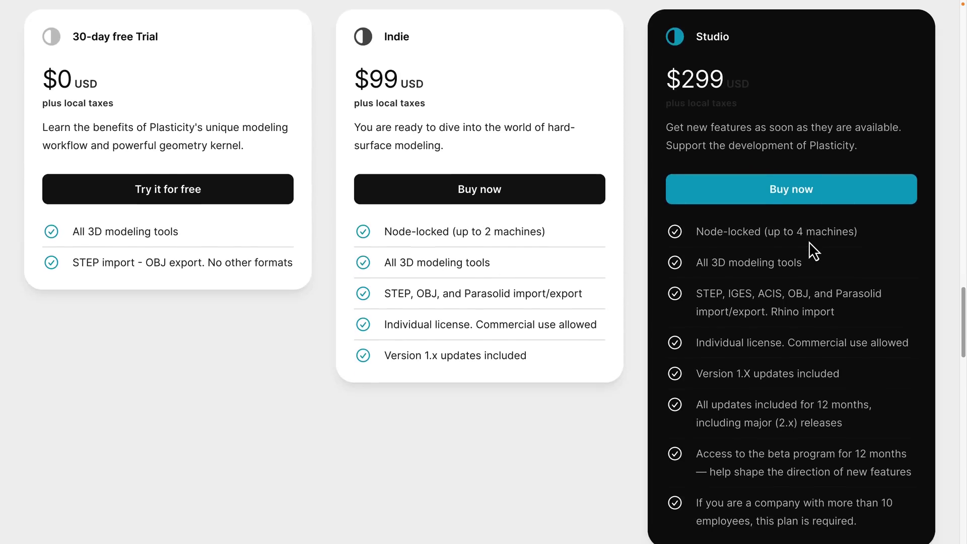
scroll(809, 241, "down", 1)
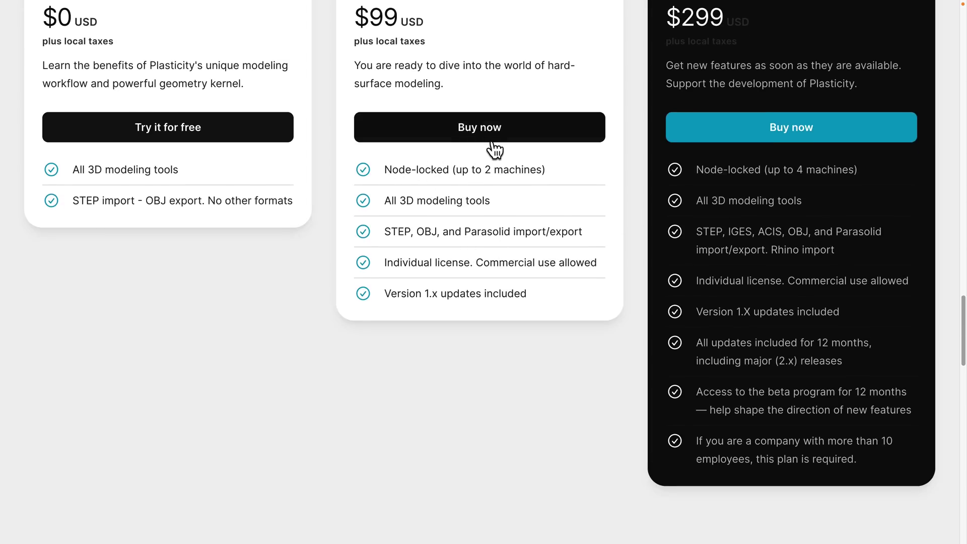
scroll(495, 150, "up", 1)
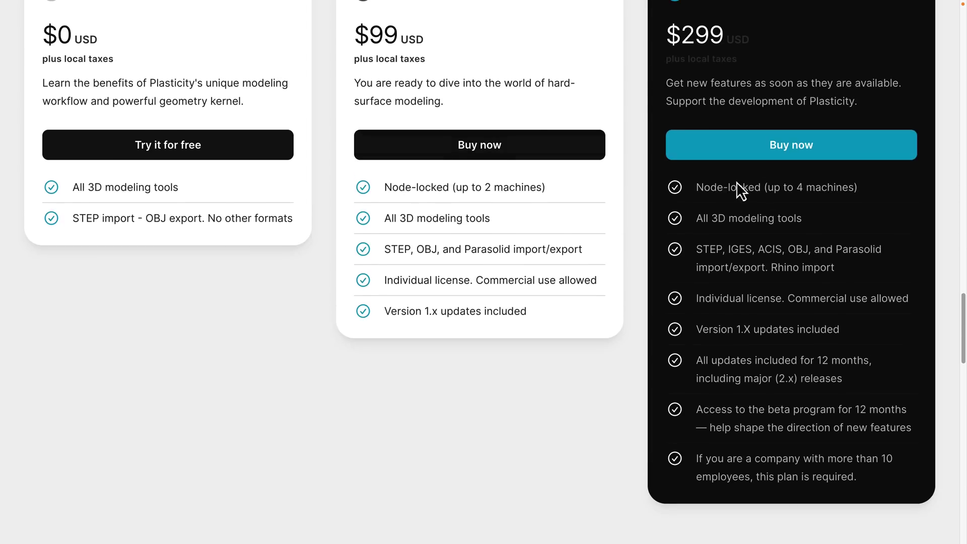
scroll(785, 183, "down", 2)
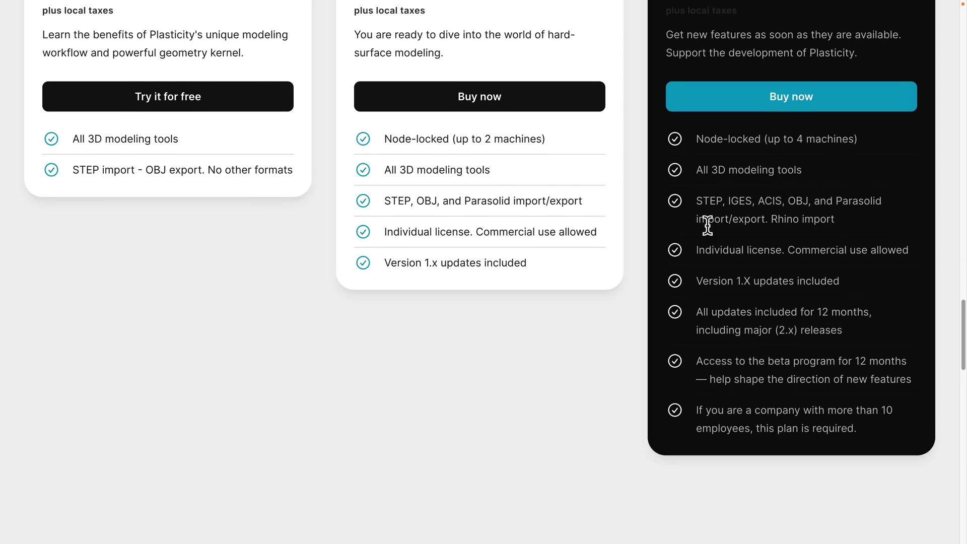
- Highlight IGES in the Studio features, then scroll down to the FAQ and back
double_click(744, 200)
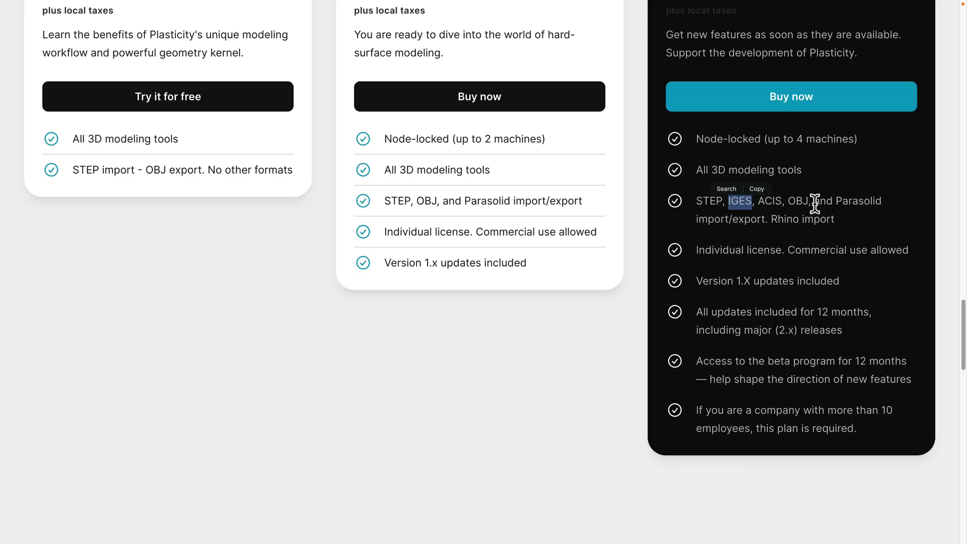
left_click(829, 241)
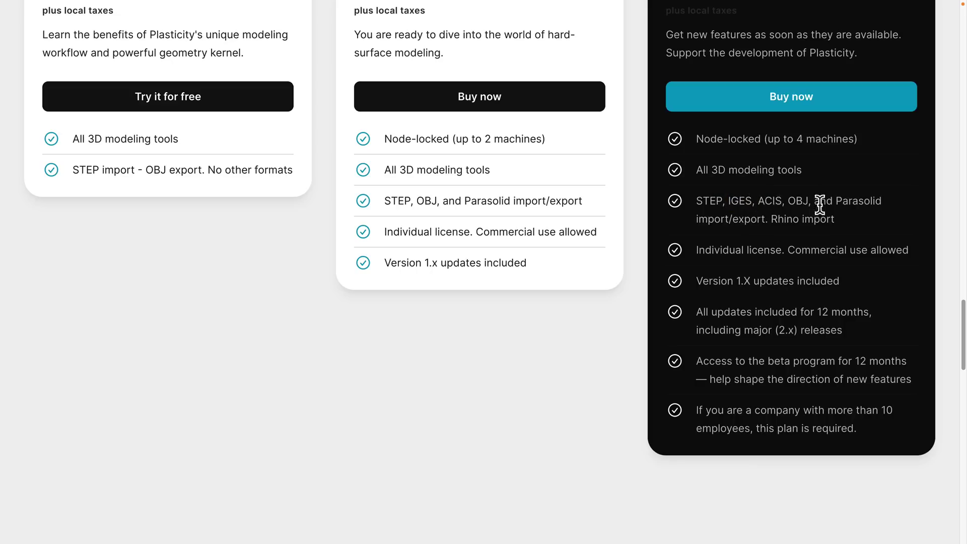
scroll(829, 192, "down", 2)
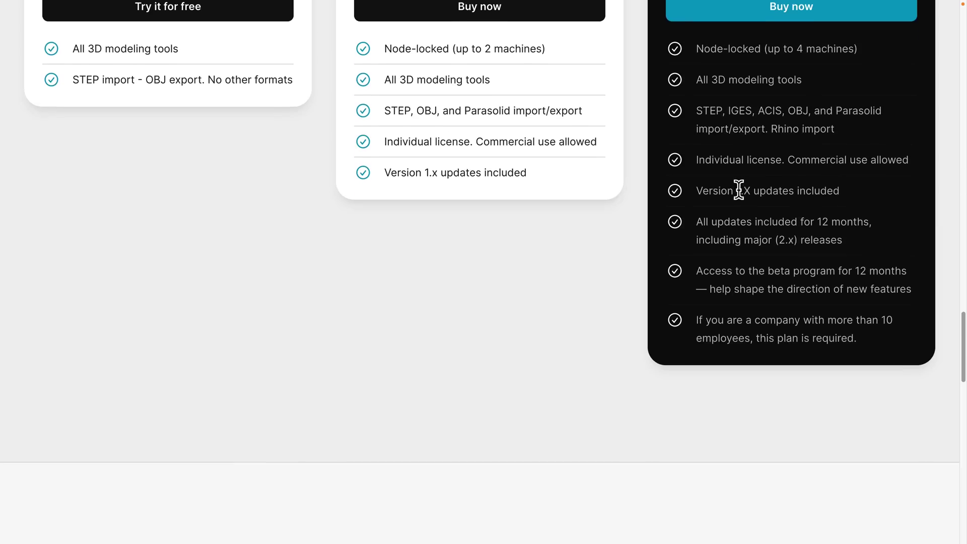
scroll(781, 170, "down", 1)
scroll(780, 169, "down", 1)
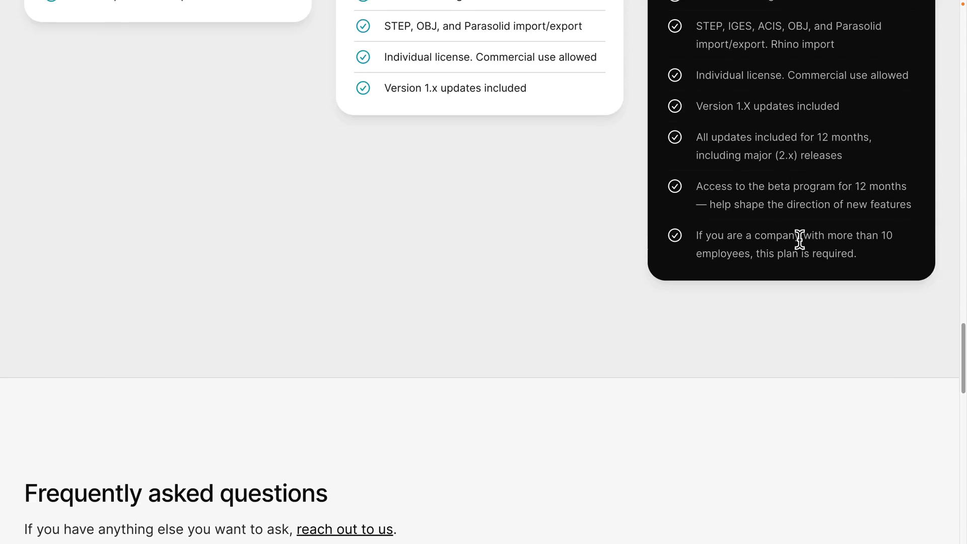
scroll(770, 235, "up", 2)
scroll(766, 236, "up", 7)
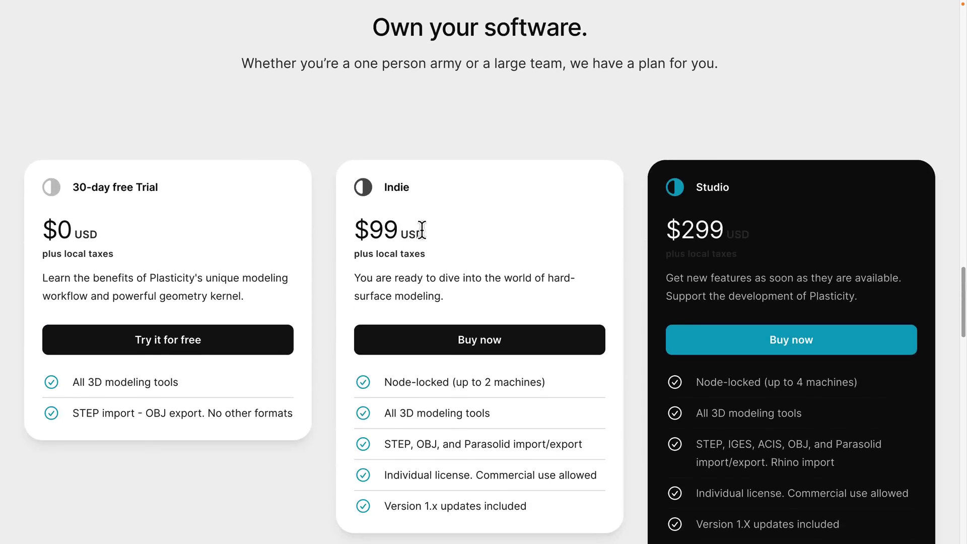
- Highlight the $99 Indie price, then exit full screen to reveal the browser tabs
double_click(384, 229)
left_click(546, 198)
scroll(545, 195, "down", 2)
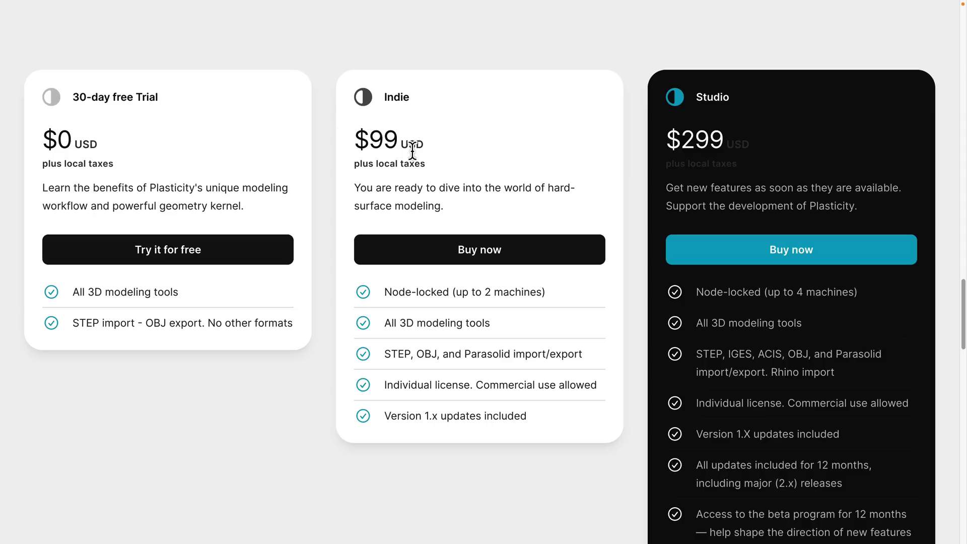
key("ctrl+super+f")
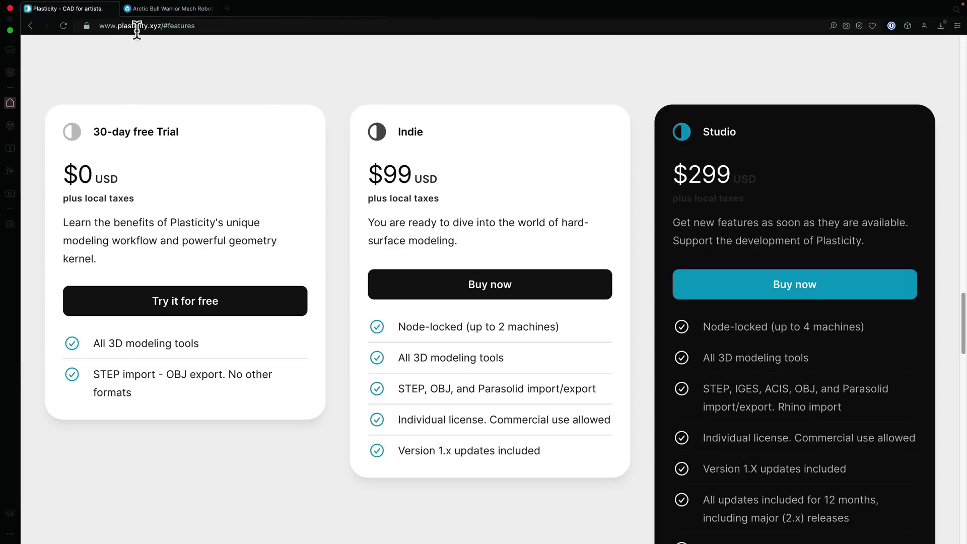
- Return the browser to full screen on the Arctic Bull Warrior Mech Robot Sketchfab page
key("ctrl+super+f")
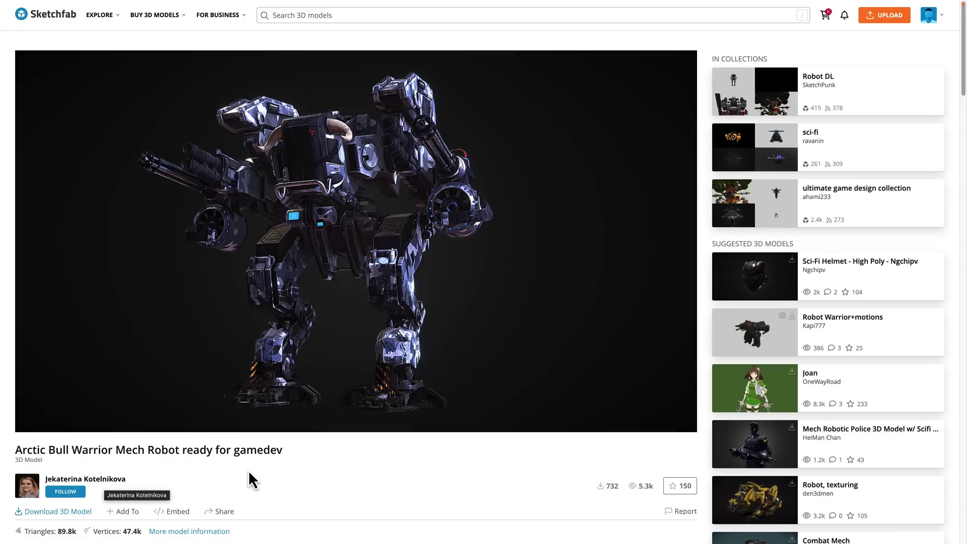
- Switch back to the Plasticity tab showing the $0, $99 and $299 pricing cards
key("ctrl+Tab")
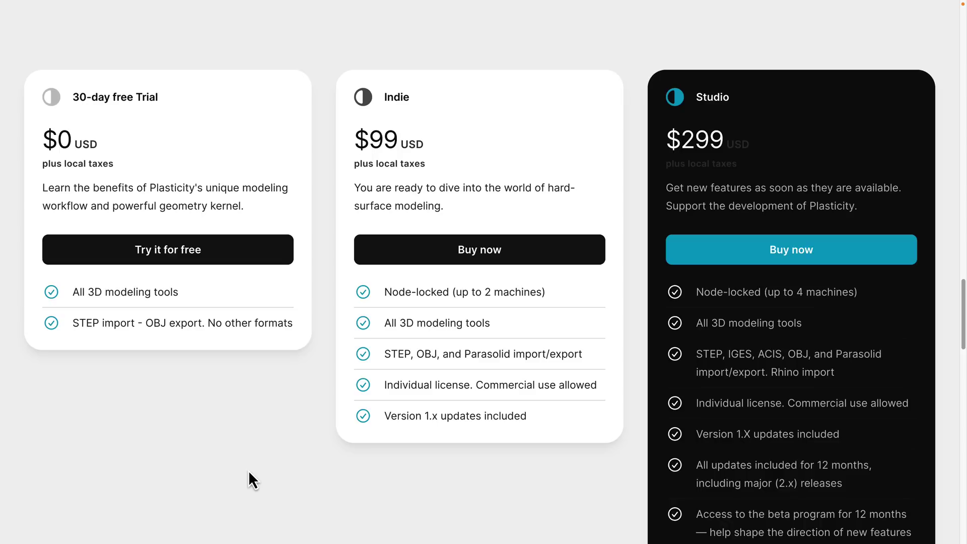